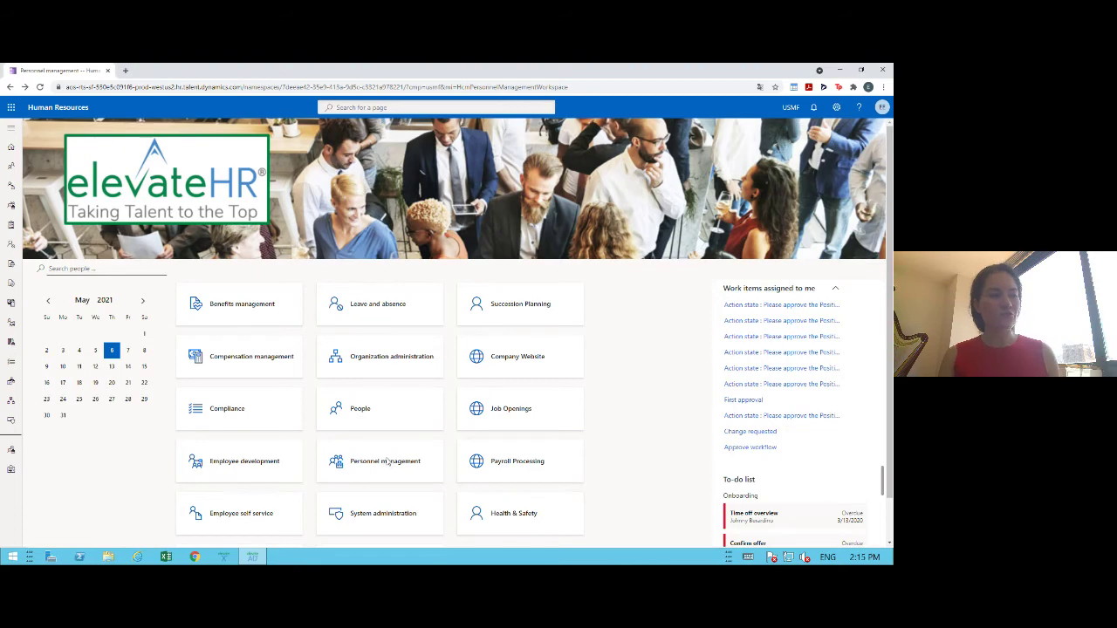
Step: Open Hire Action 001512 from Employee changes and expand its personnel action and position assignment details
click(387, 462)
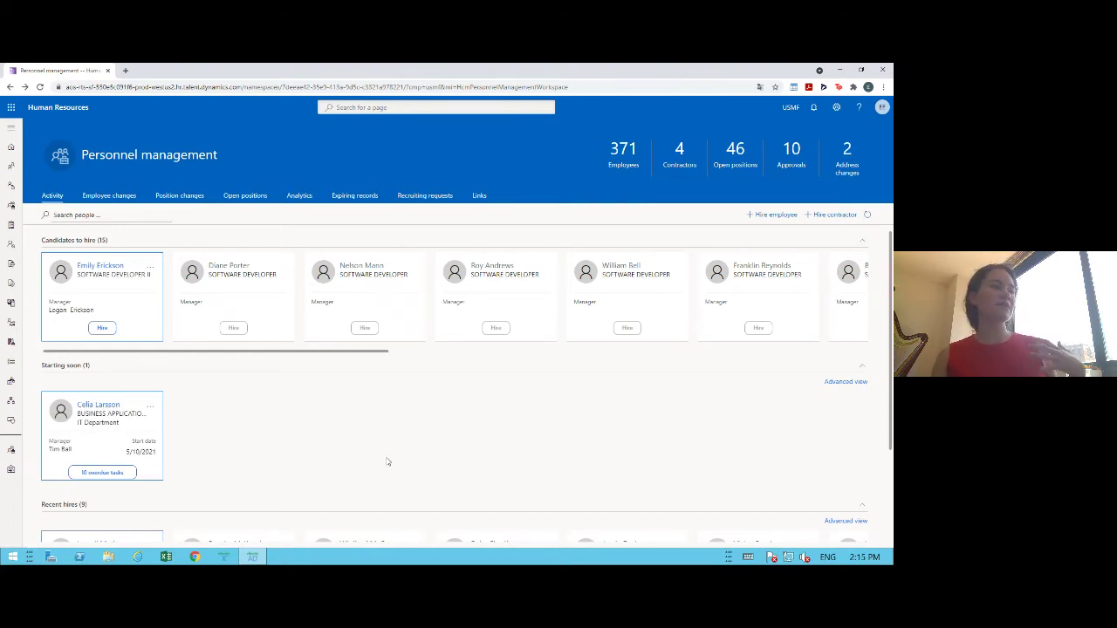
click(126, 199)
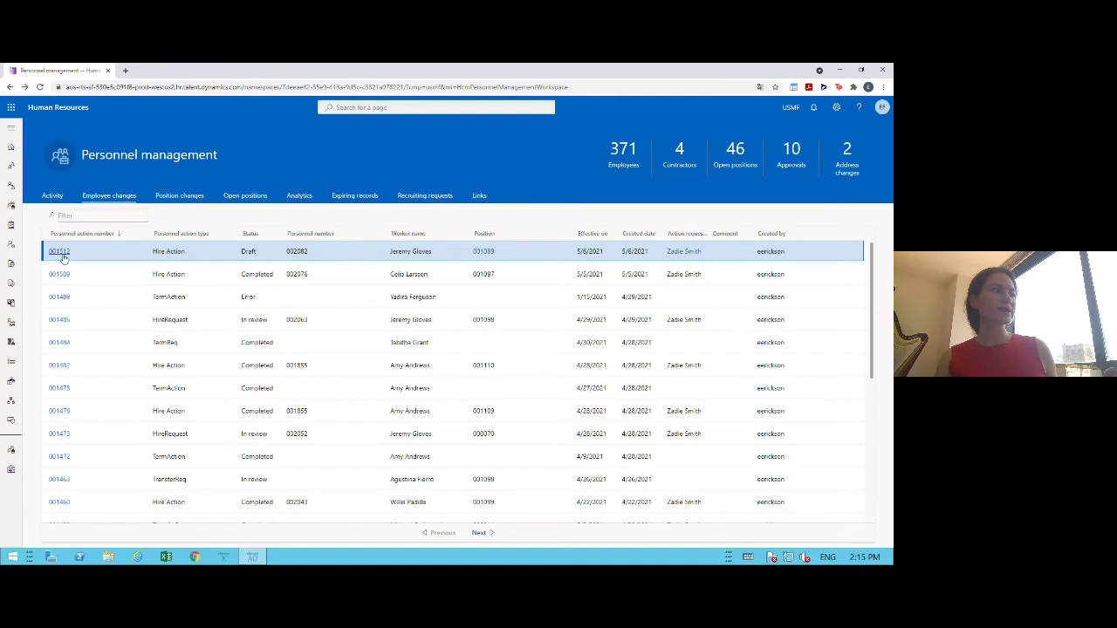
double_click(203, 252)
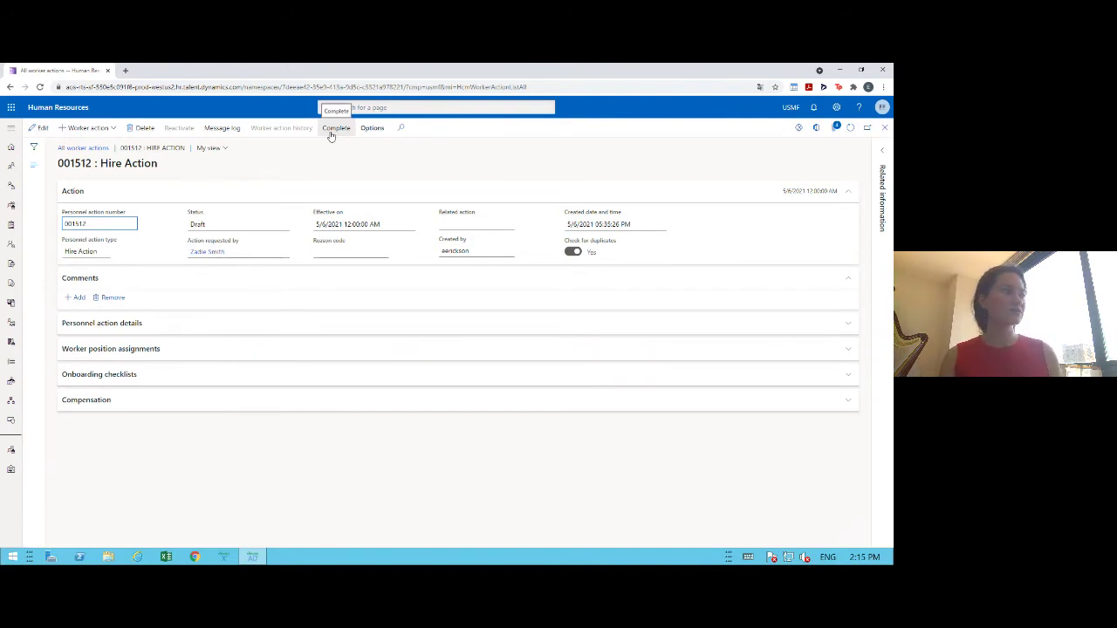
click(115, 355)
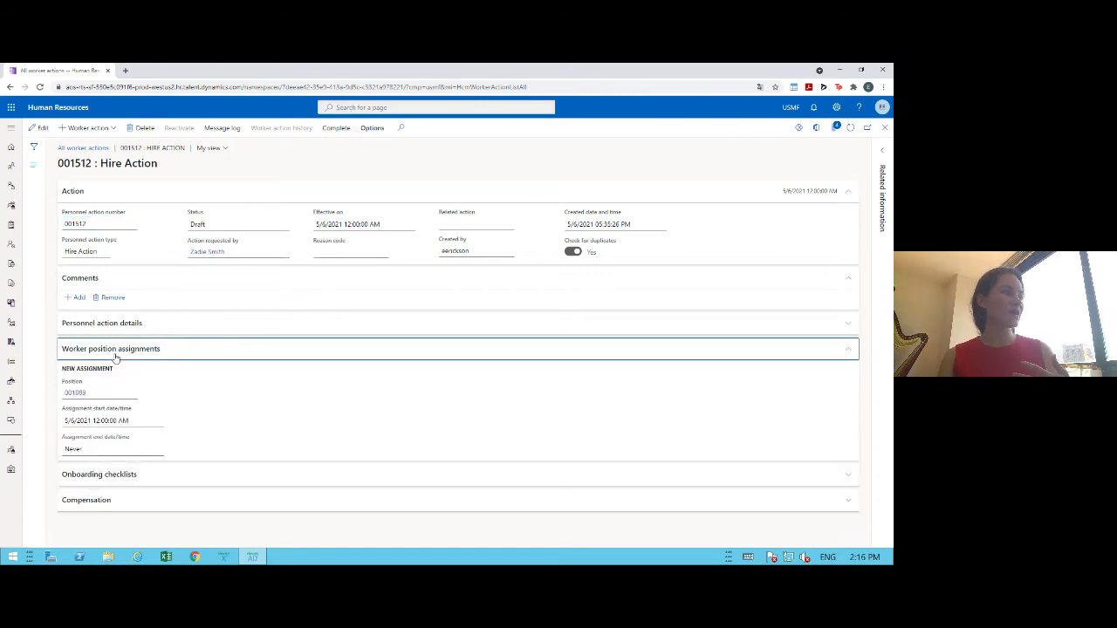
click(132, 324)
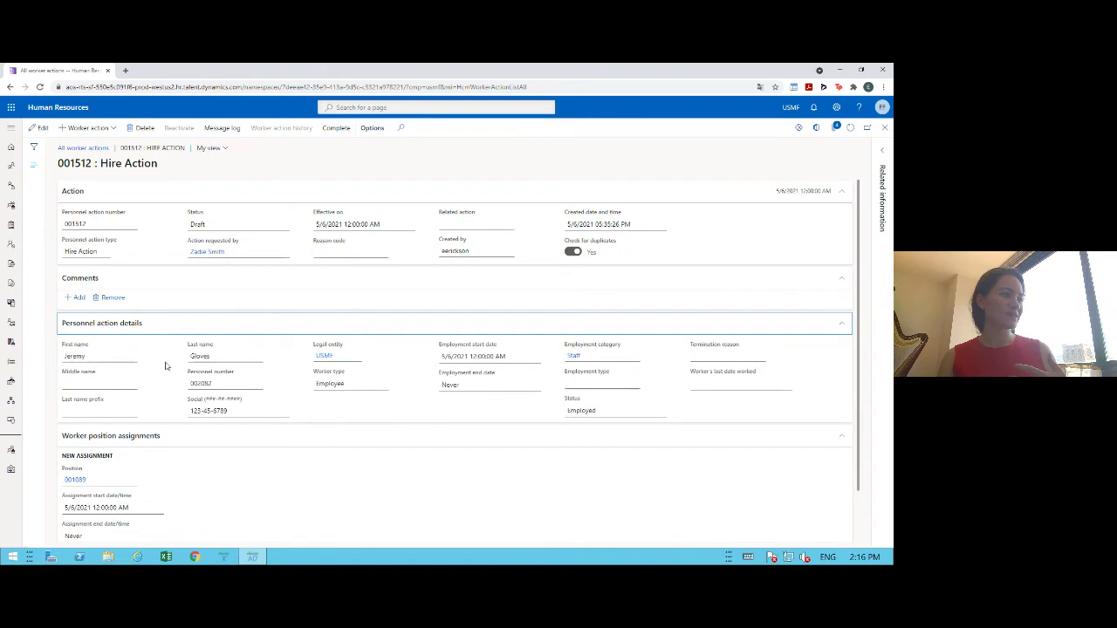
scroll(176, 405, down, 1)
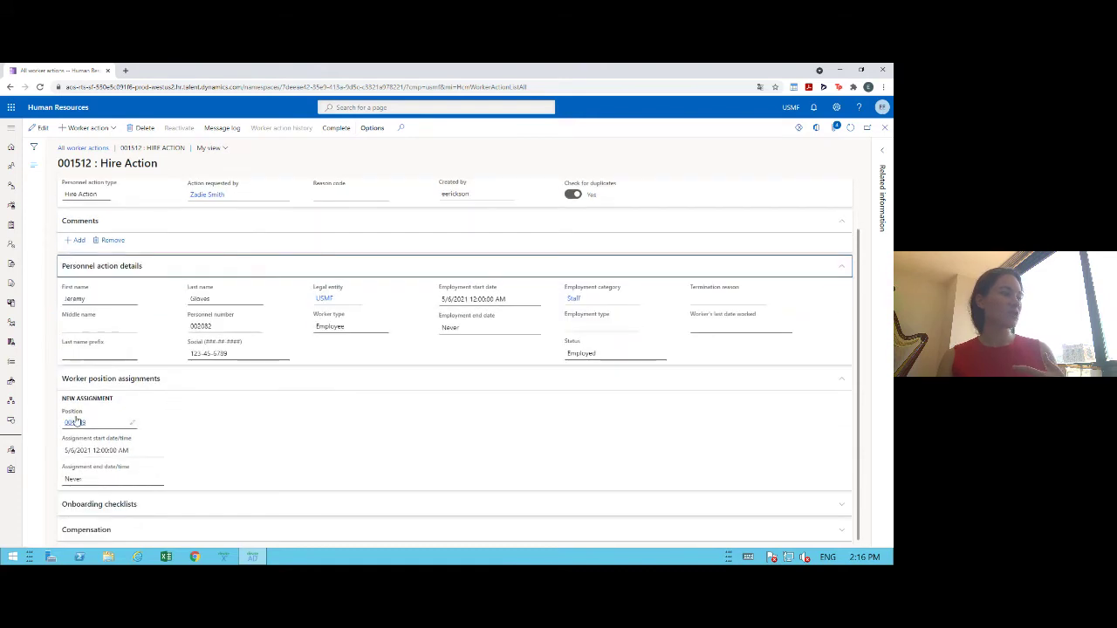
mouse_move(74, 425)
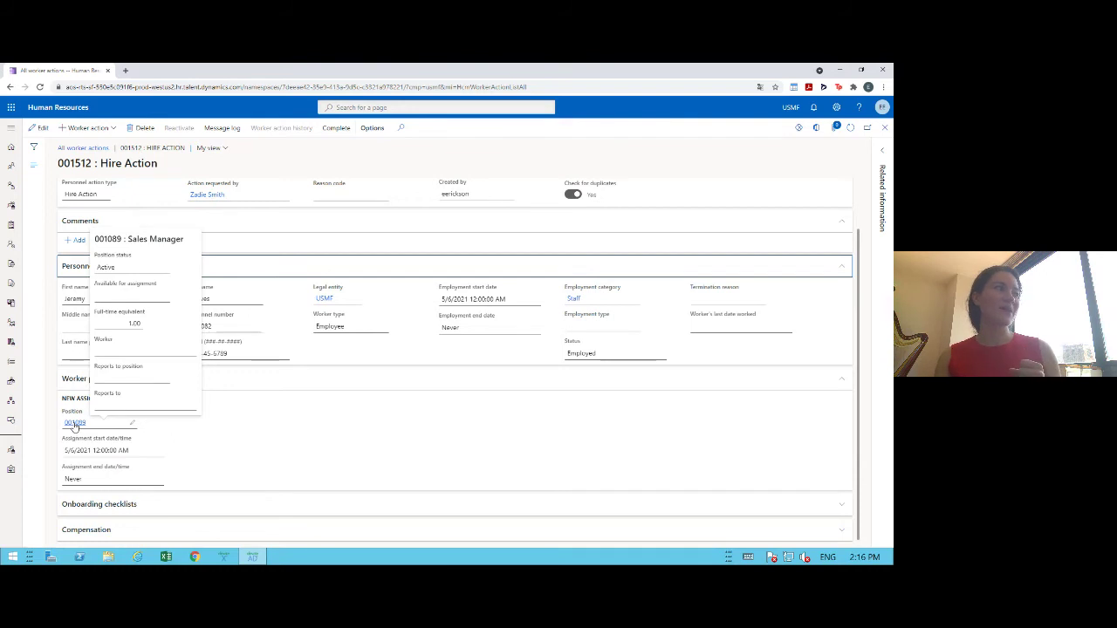
Step: Complete Hire Action 001512, then switch over to the elevateADH app
click(339, 129)
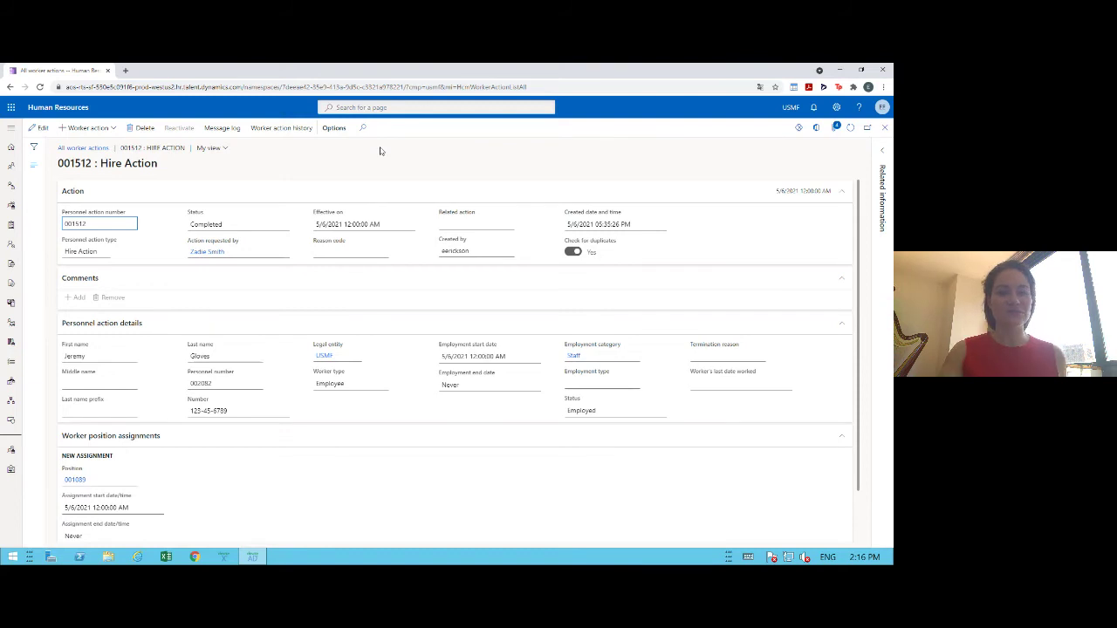
key(alt+Tab)
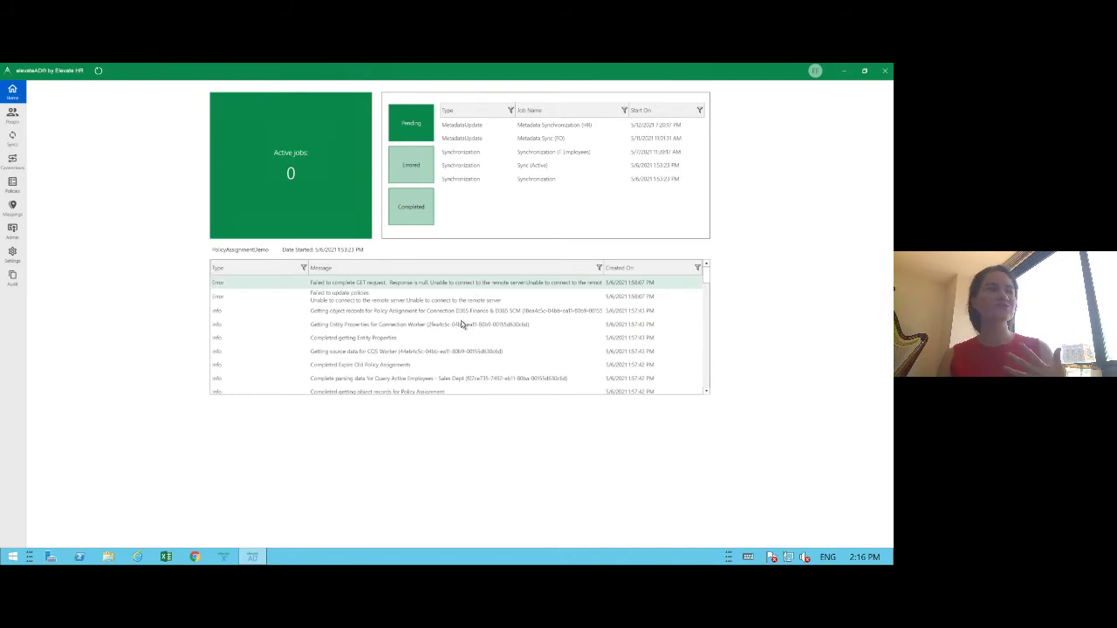
Step: View the latest completed synchronization job's log messages, then go to the Connections list
click(407, 208)
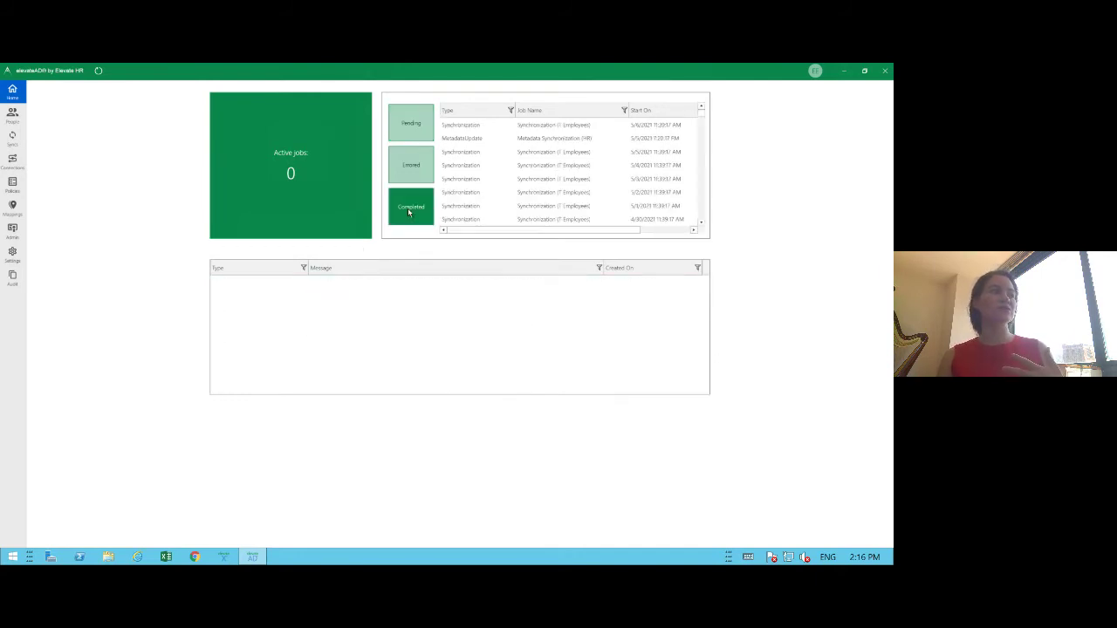
click(467, 128)
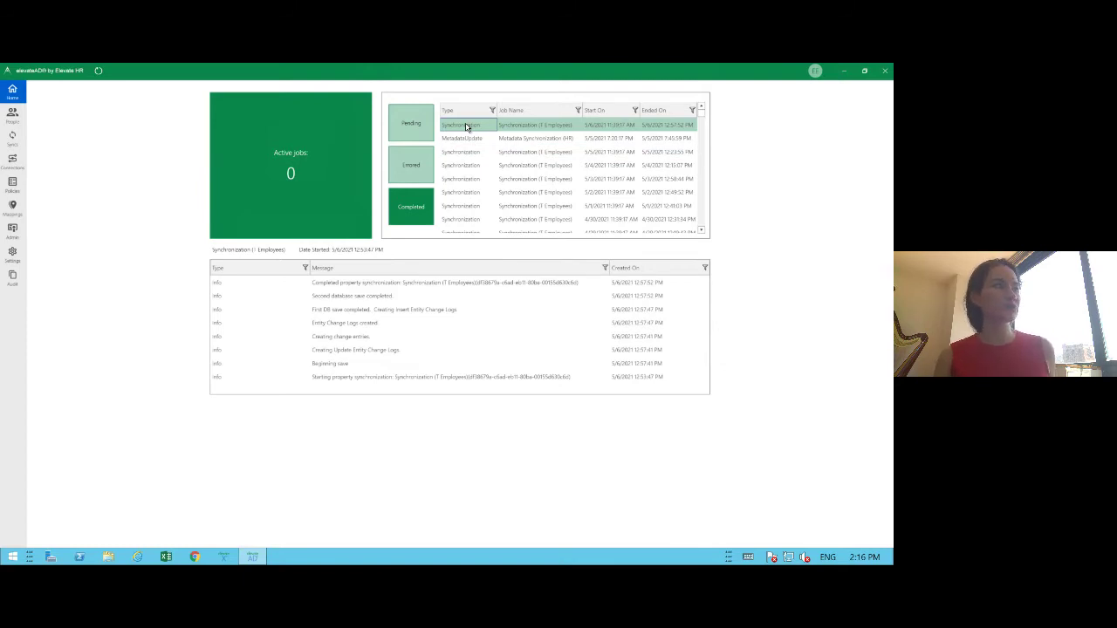
click(13, 161)
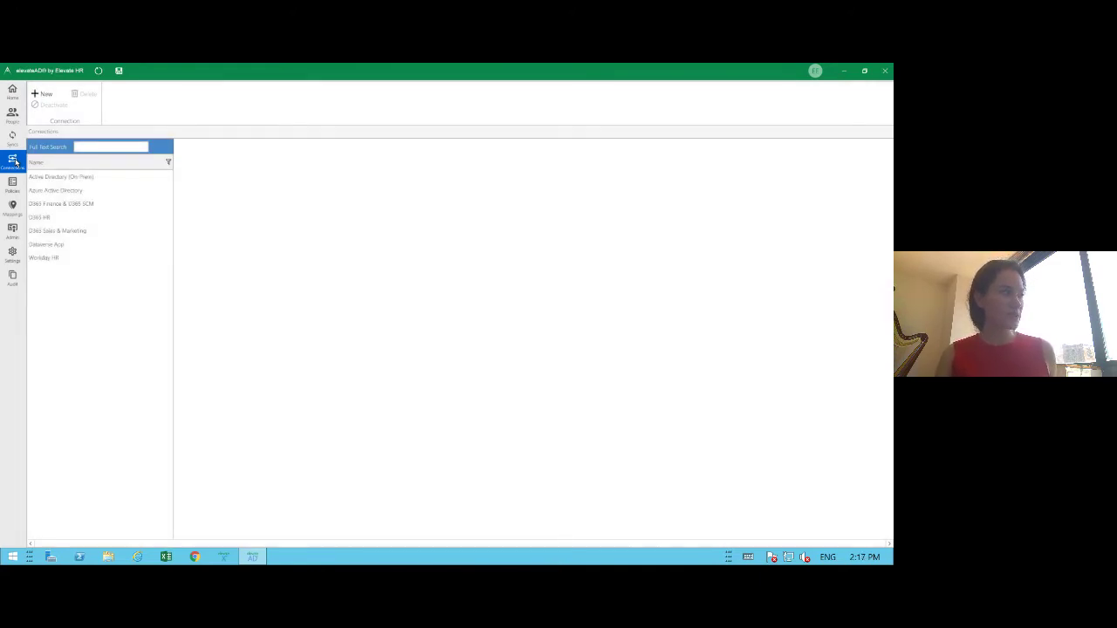
Step: Review the D365 HR connection's Worker entity properties, then show its available entities
click(41, 219)
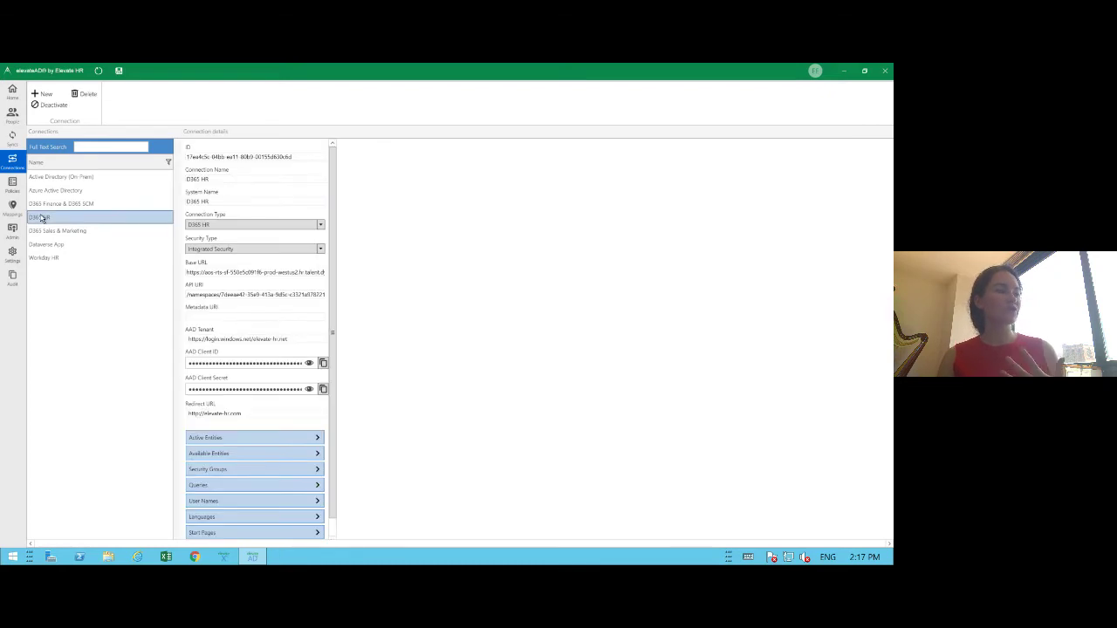
click(256, 439)
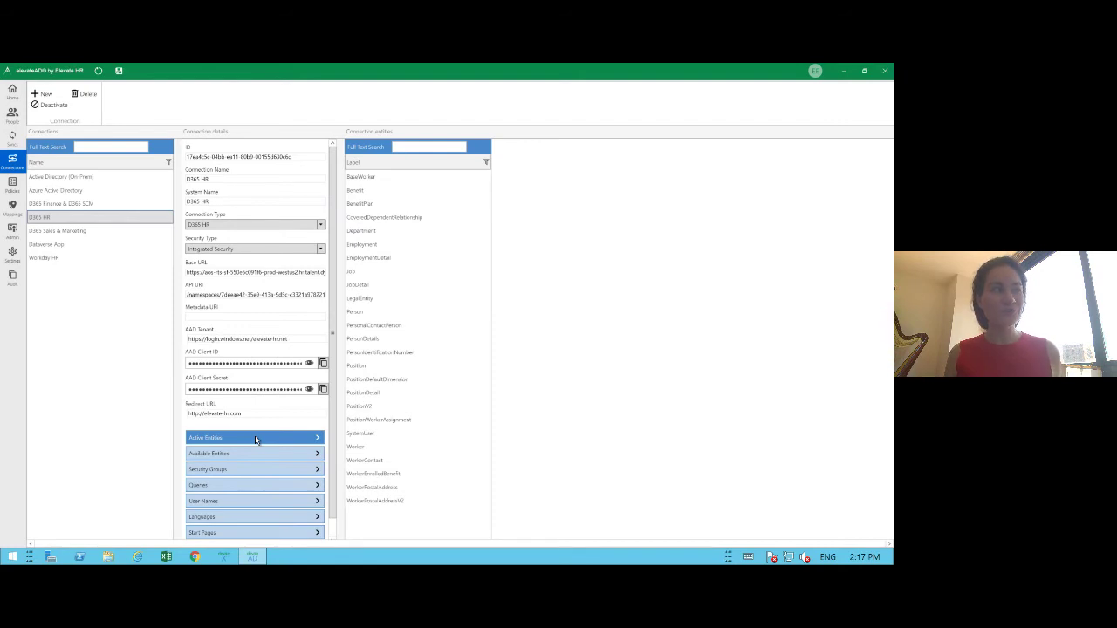
click(355, 447)
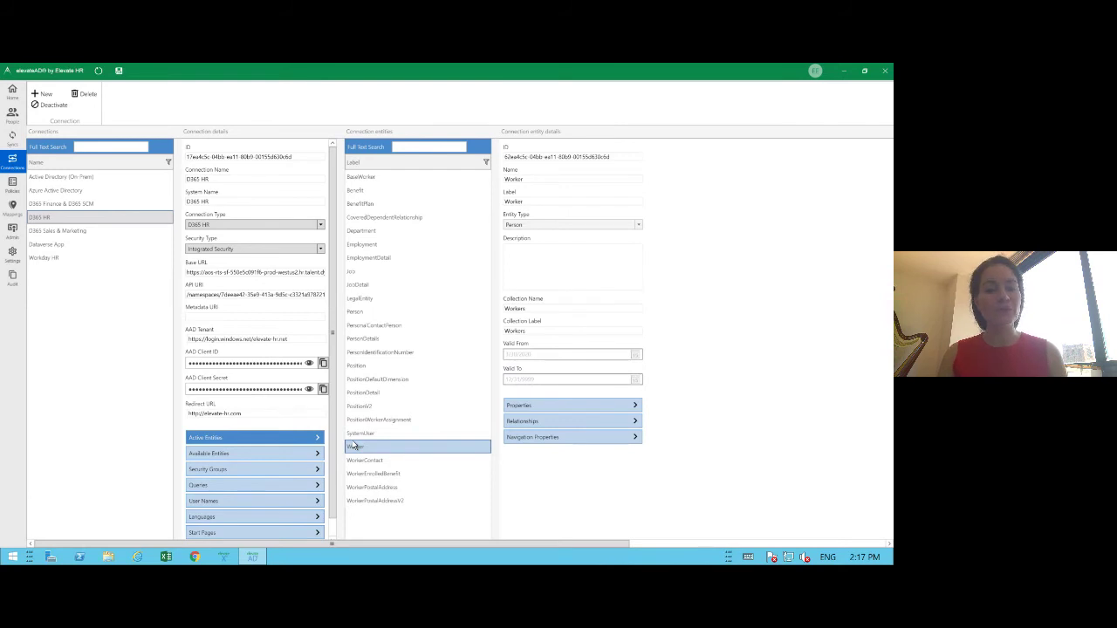
click(513, 406)
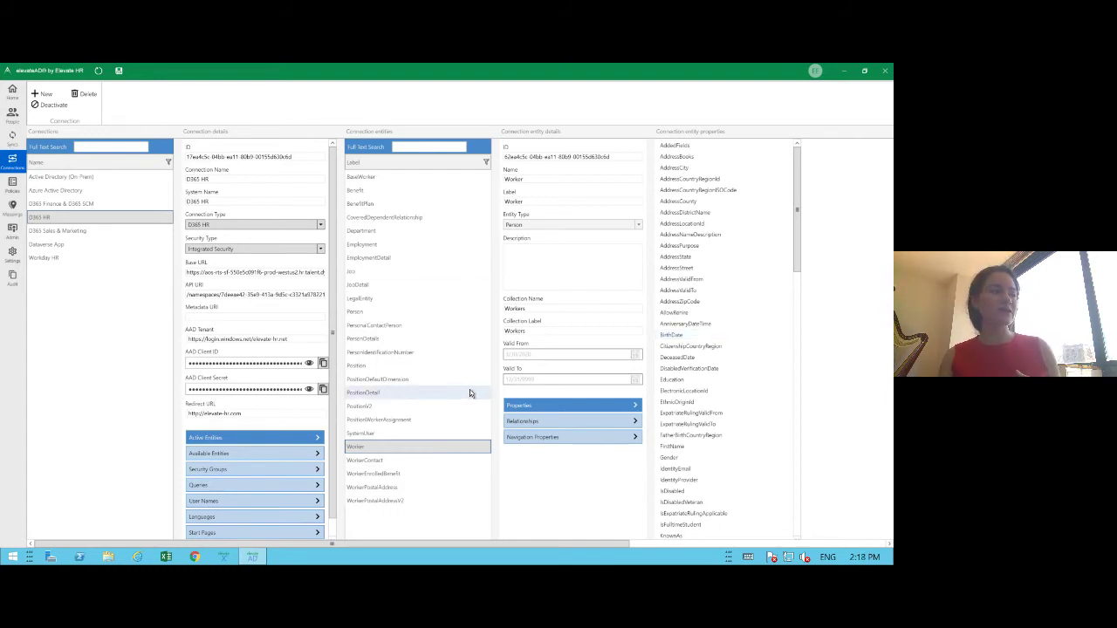
click(282, 454)
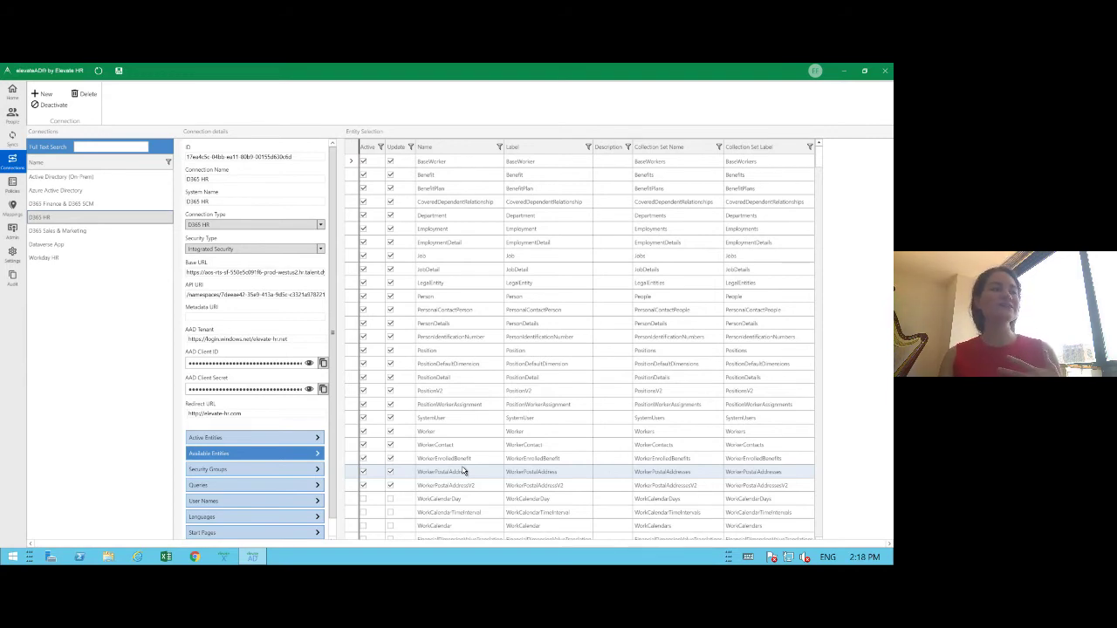
Step: Scroll through the D365 HR Entity Selection grid, then list the connection's security groups
scroll(462, 471, down, 10)
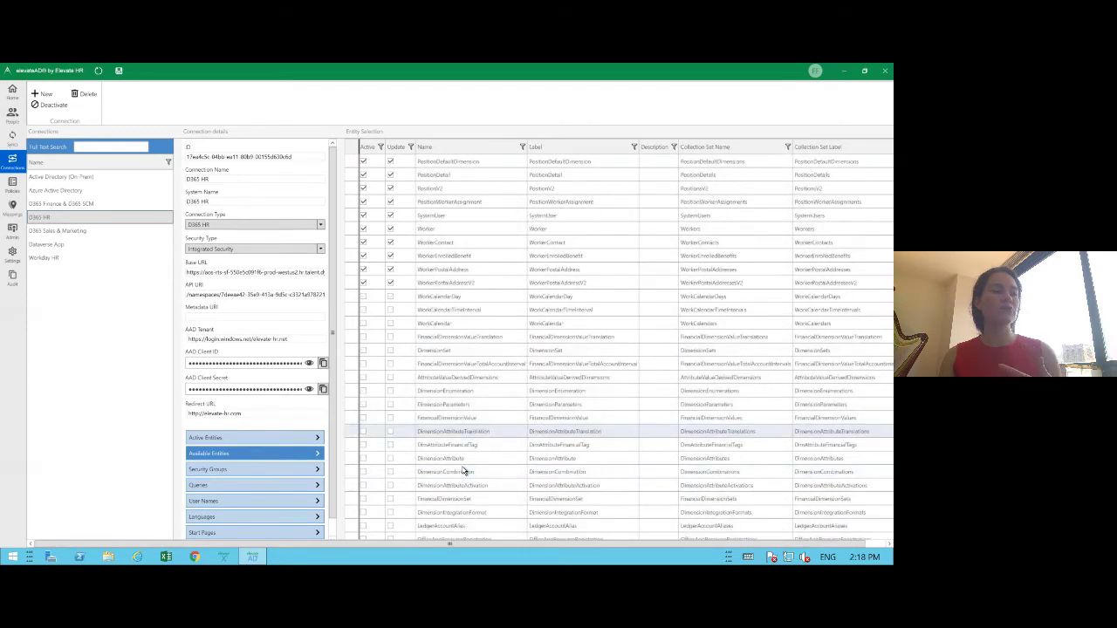
scroll(462, 471, up, 2)
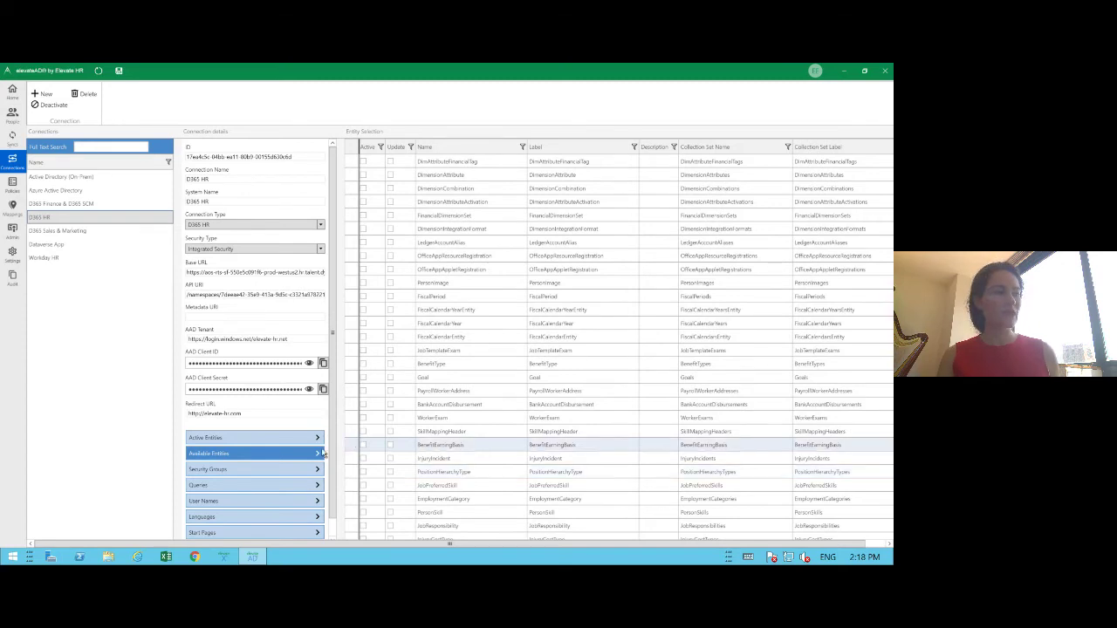
click(272, 471)
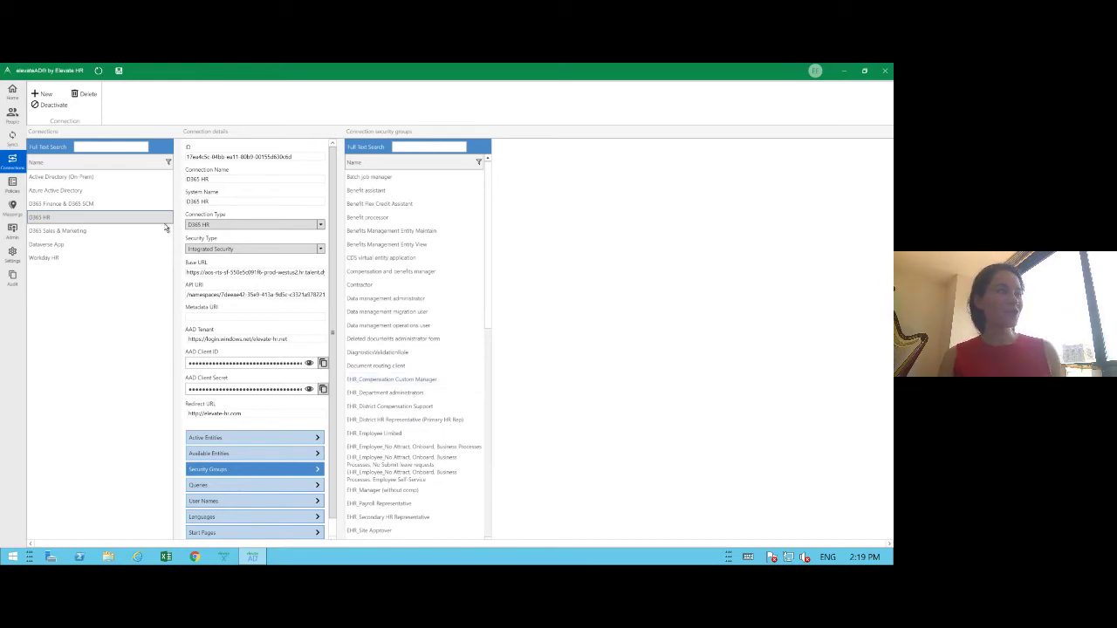
Step: Open the Active Directory (On-Prem) connection and list its User entity's properties
click(117, 179)
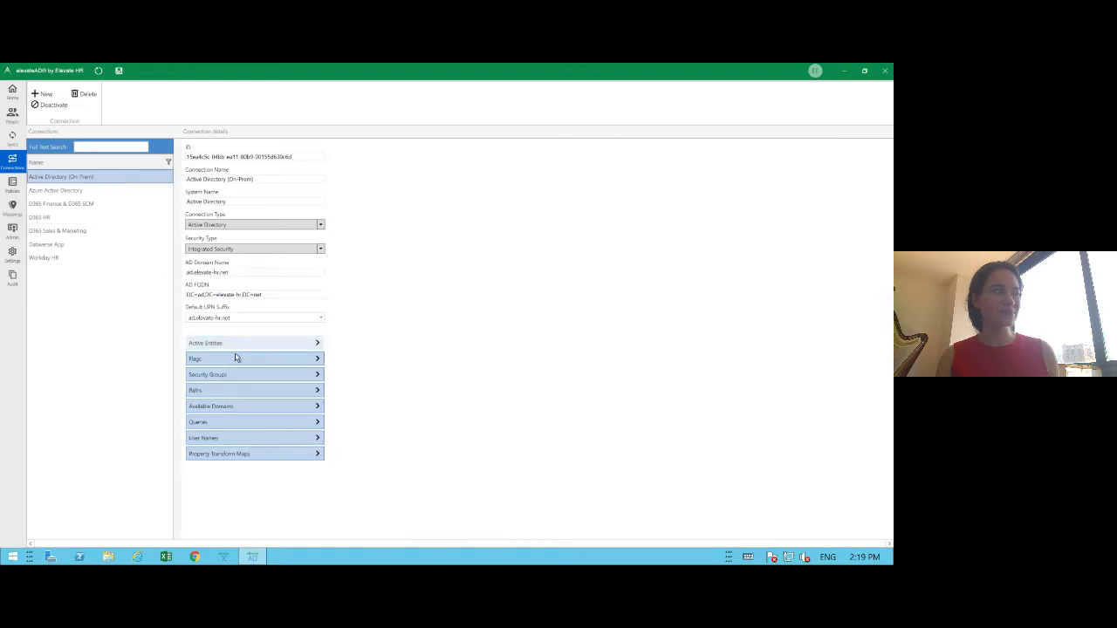
click(238, 345)
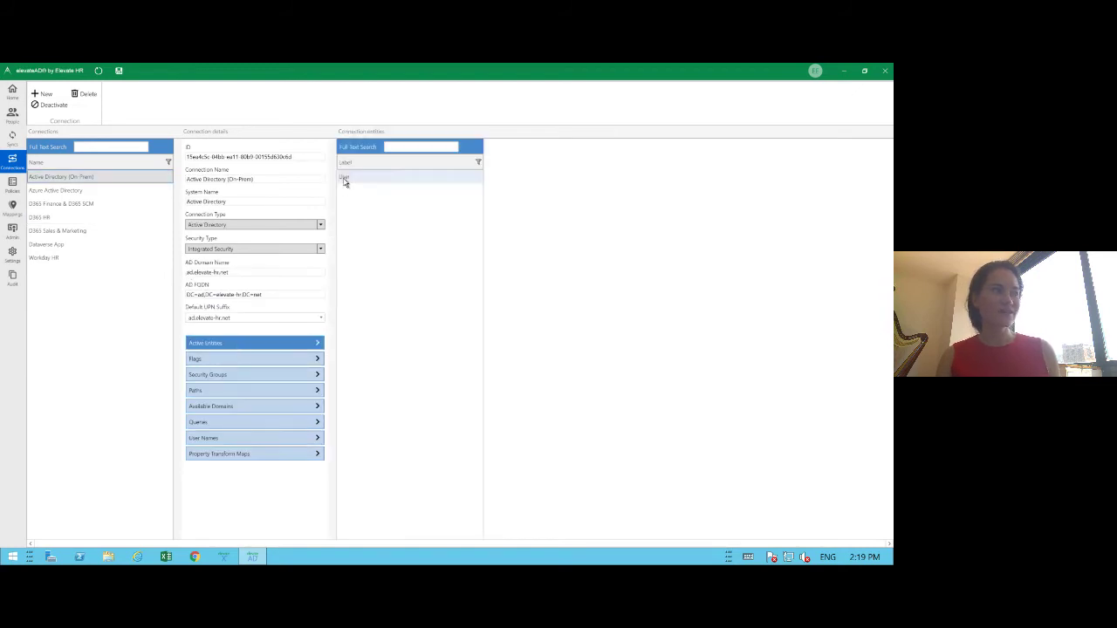
click(345, 179)
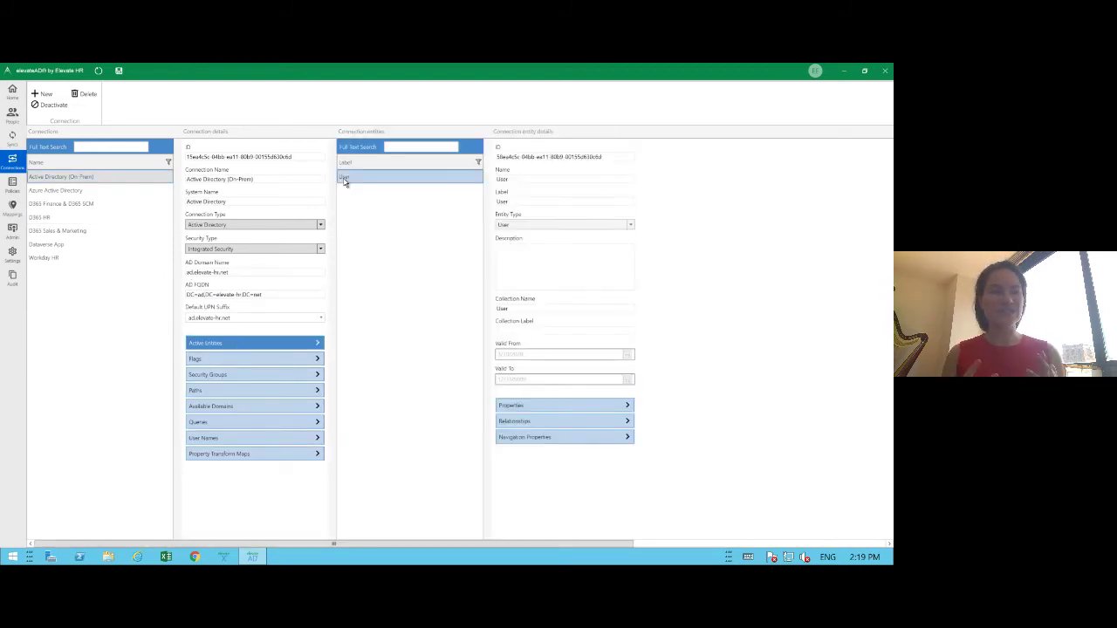
click(585, 410)
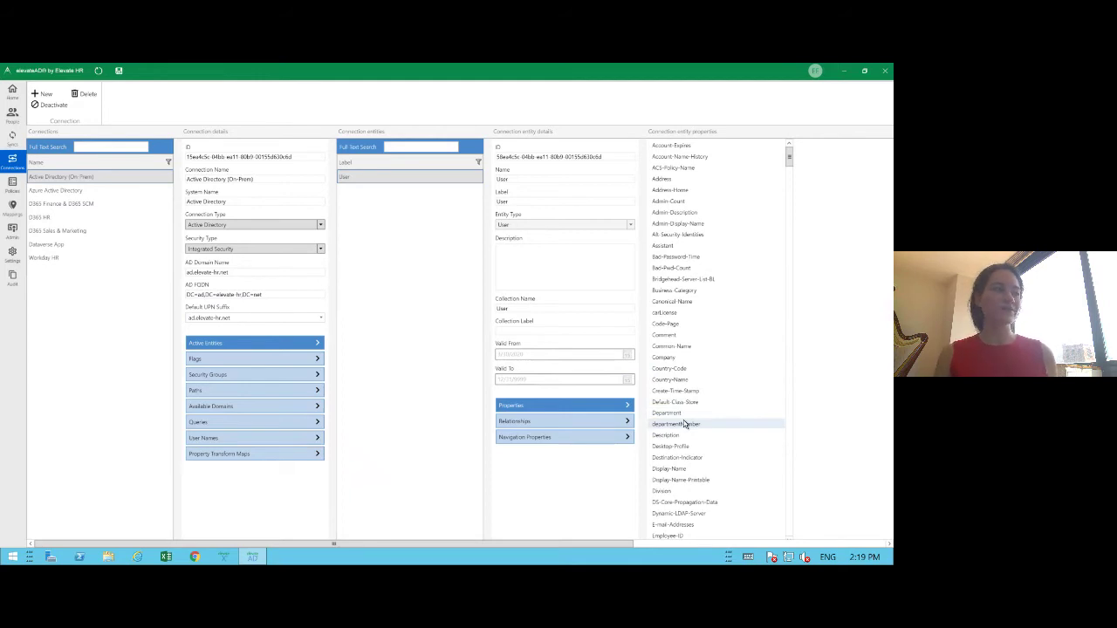
Step: Check the AD security groups and domains, then expand Test Accounts and EHRTEST3 in paths
click(290, 375)
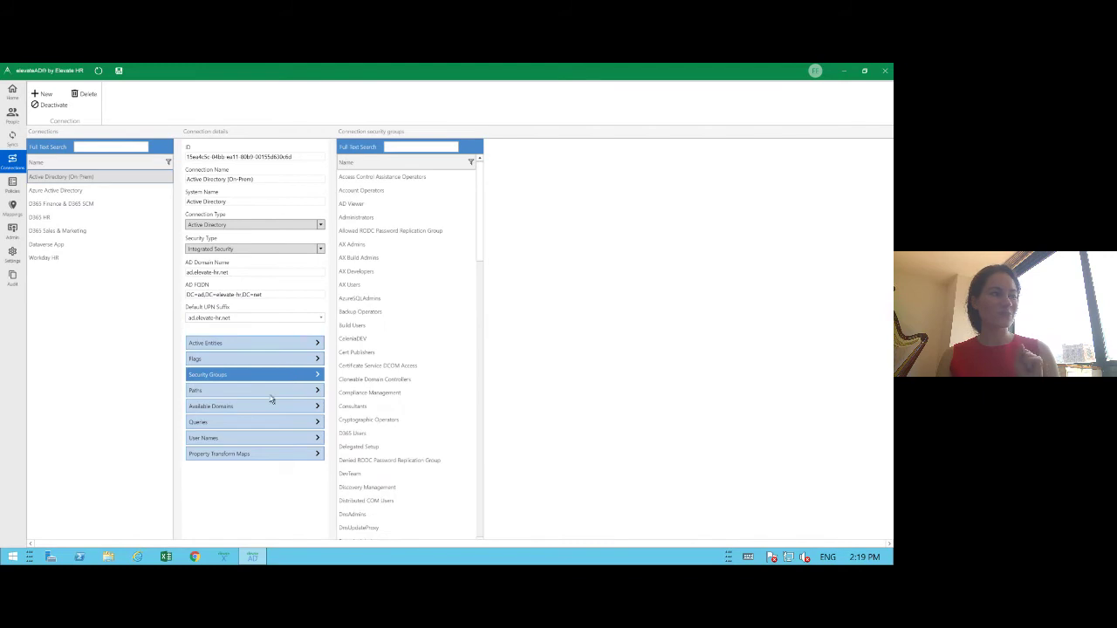
click(271, 405)
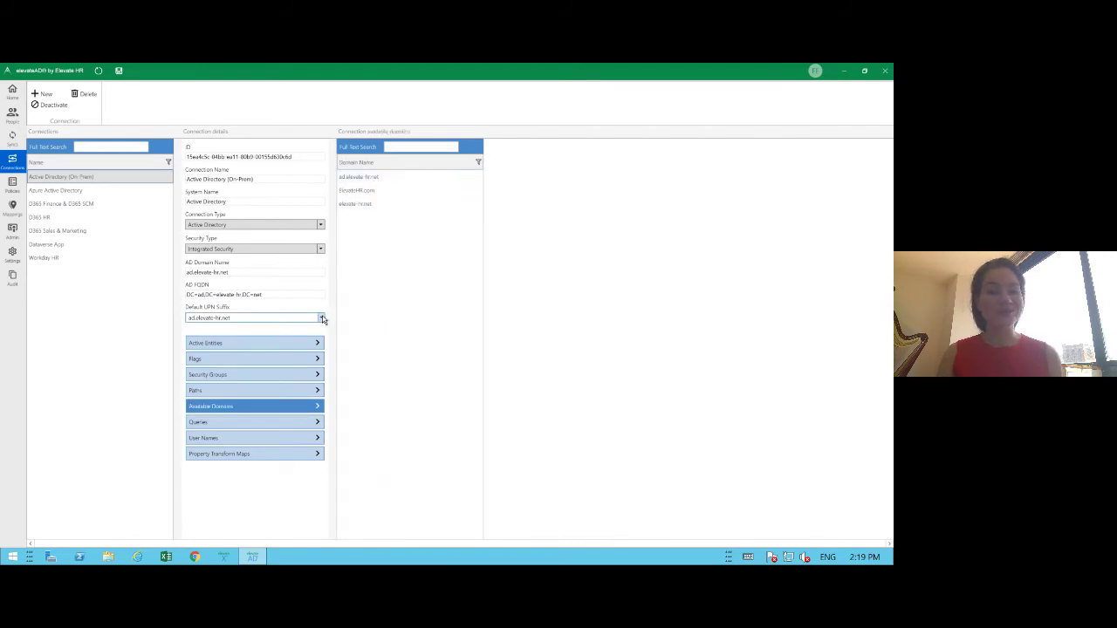
click(245, 391)
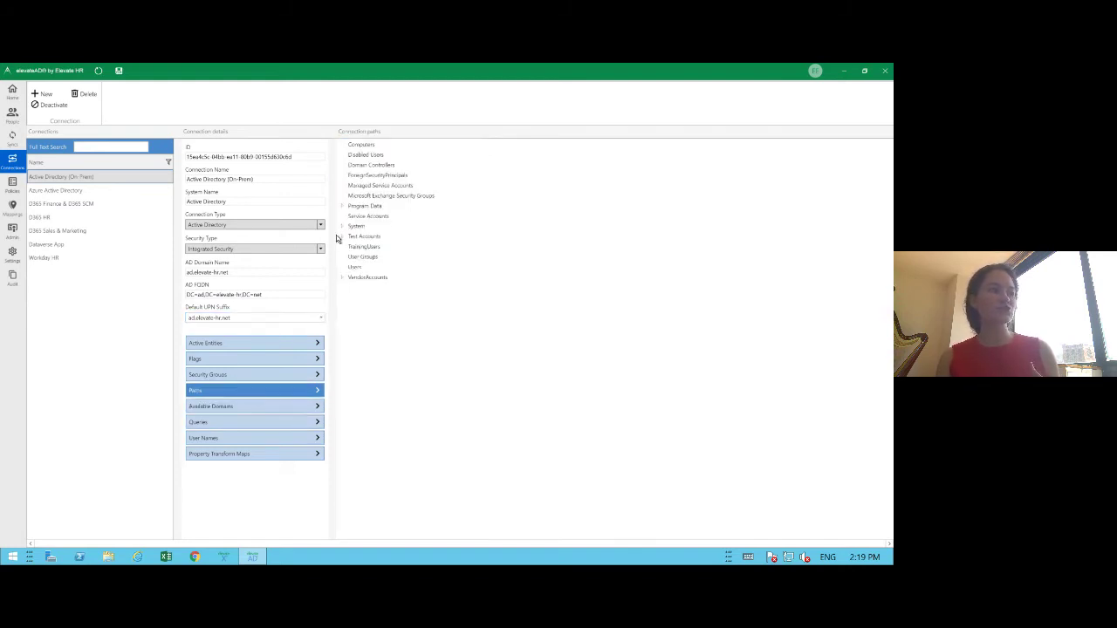
click(343, 237)
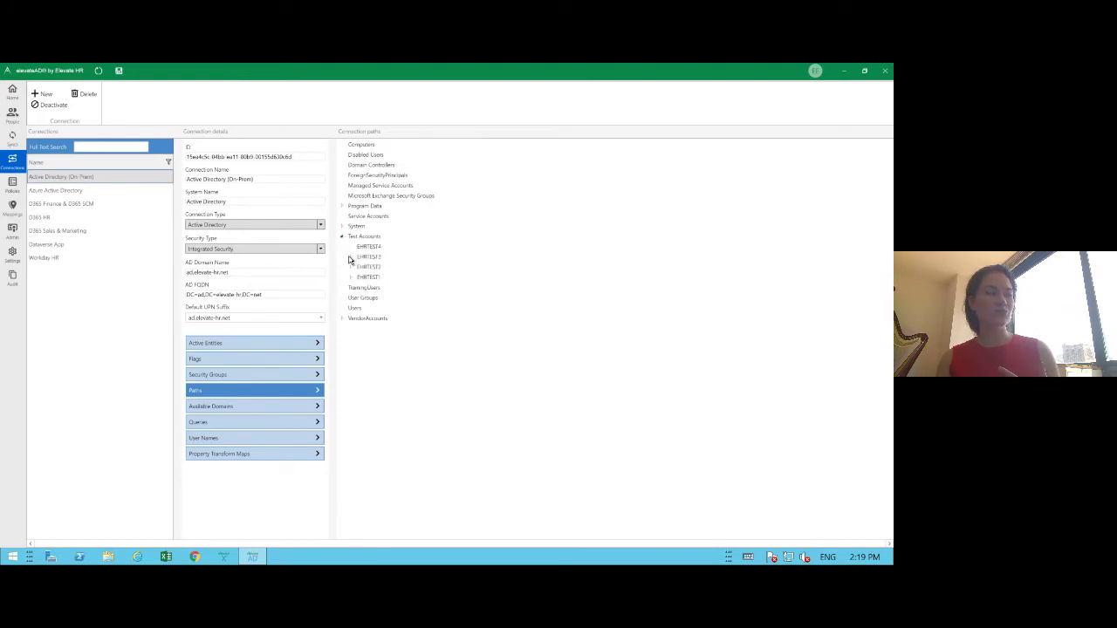
click(350, 257)
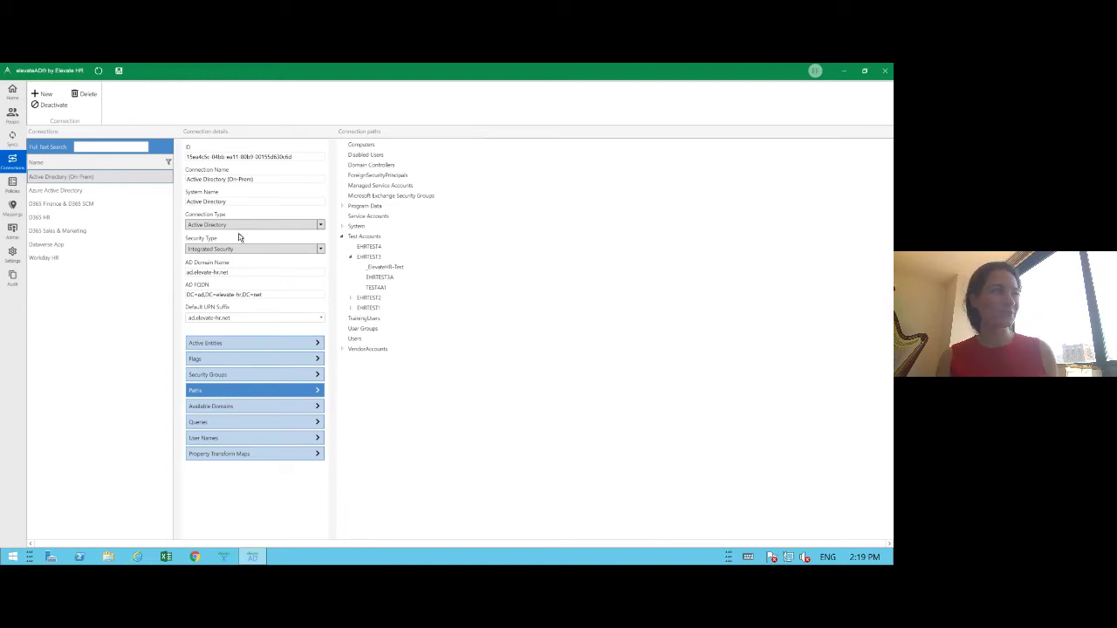
Step: Open the Azure Active Directory connection to see its tenant, security and redirect URL settings
click(105, 194)
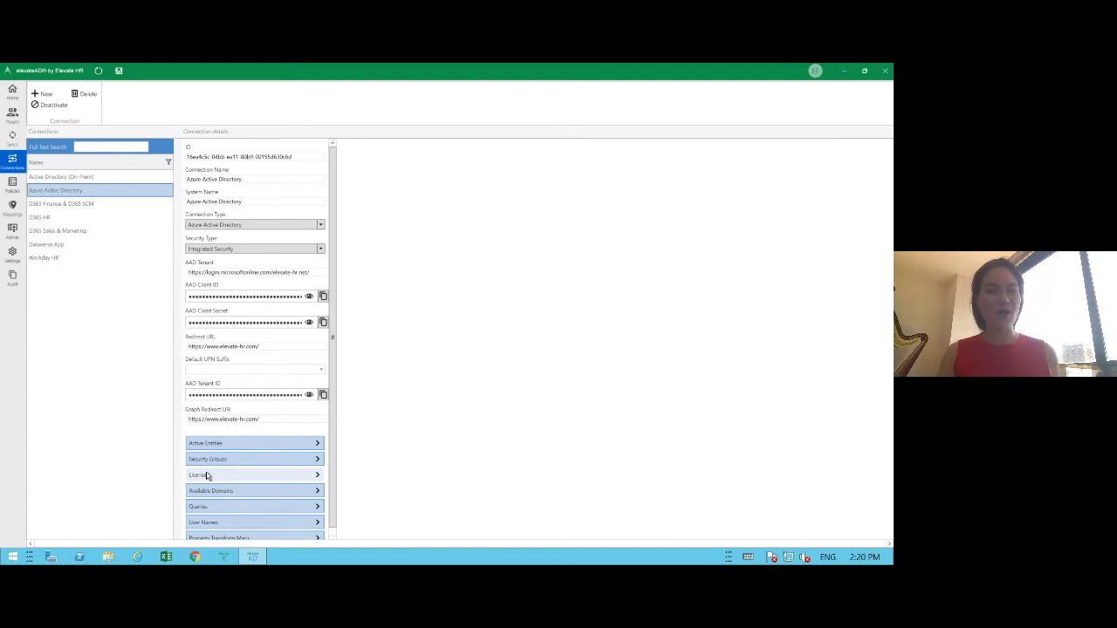
Step: Open the Active Employees - Sales - Sales Directors query and expand Worker, Employment, Position Worker Assignment
click(50, 223)
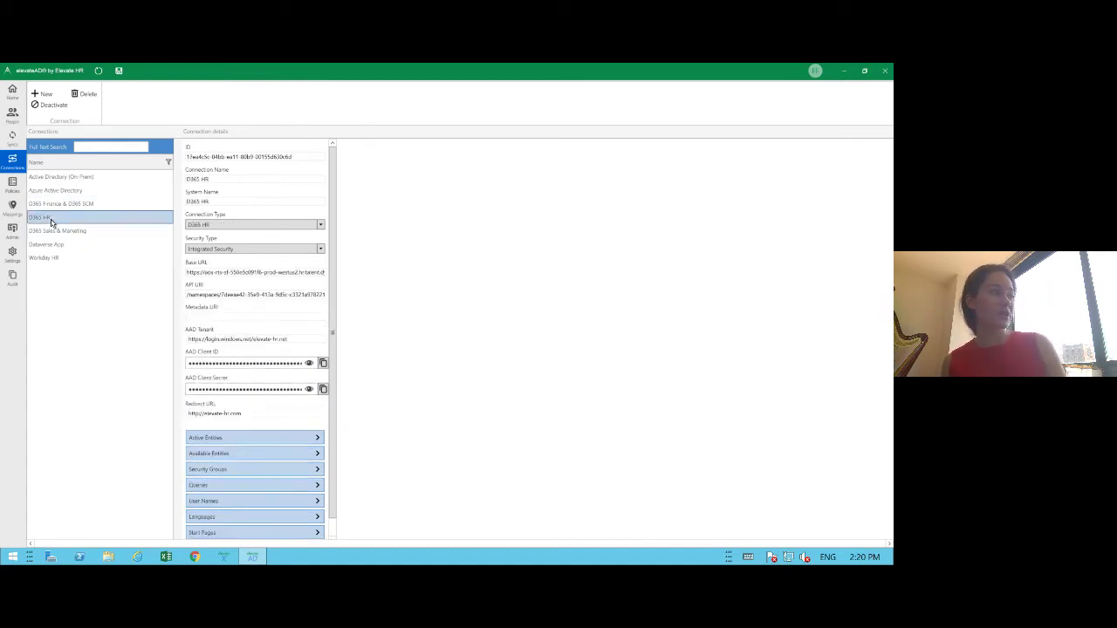
click(307, 485)
click(417, 192)
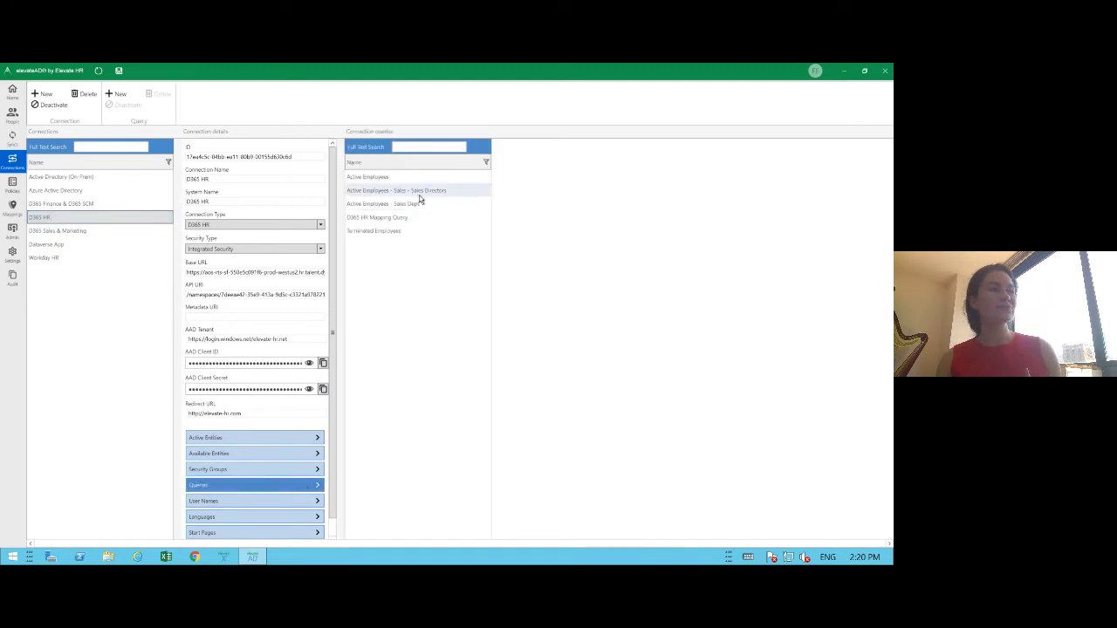
click(504, 144)
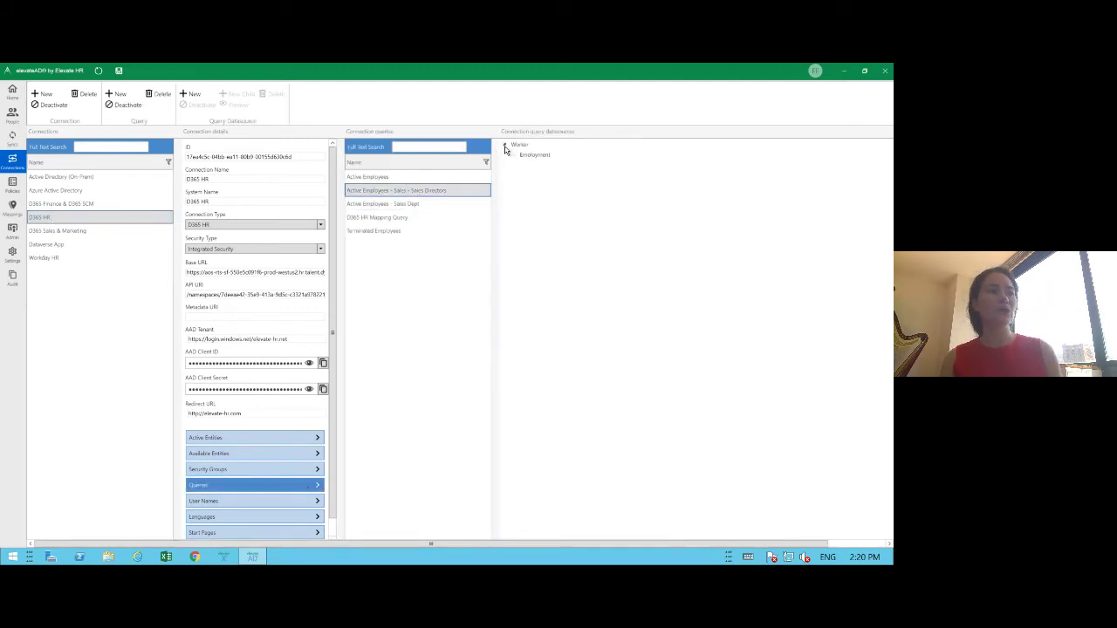
click(513, 154)
click(523, 176)
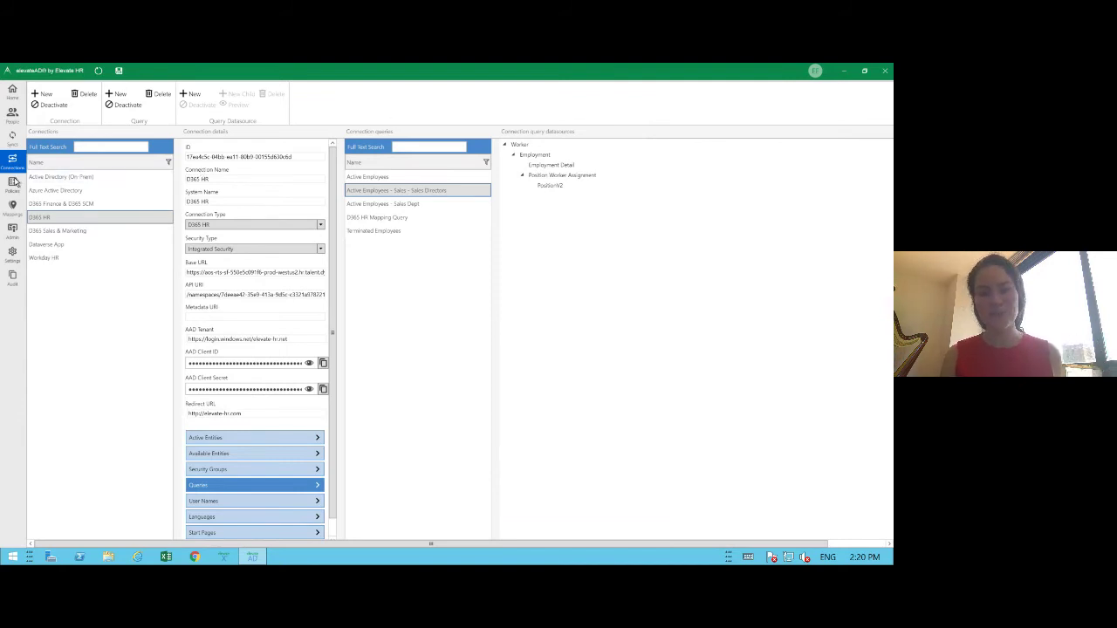
Step: Open the D365 HR to AD, AAD mapping's User / Active Directory (On-Prem) target entity properties
click(13, 209)
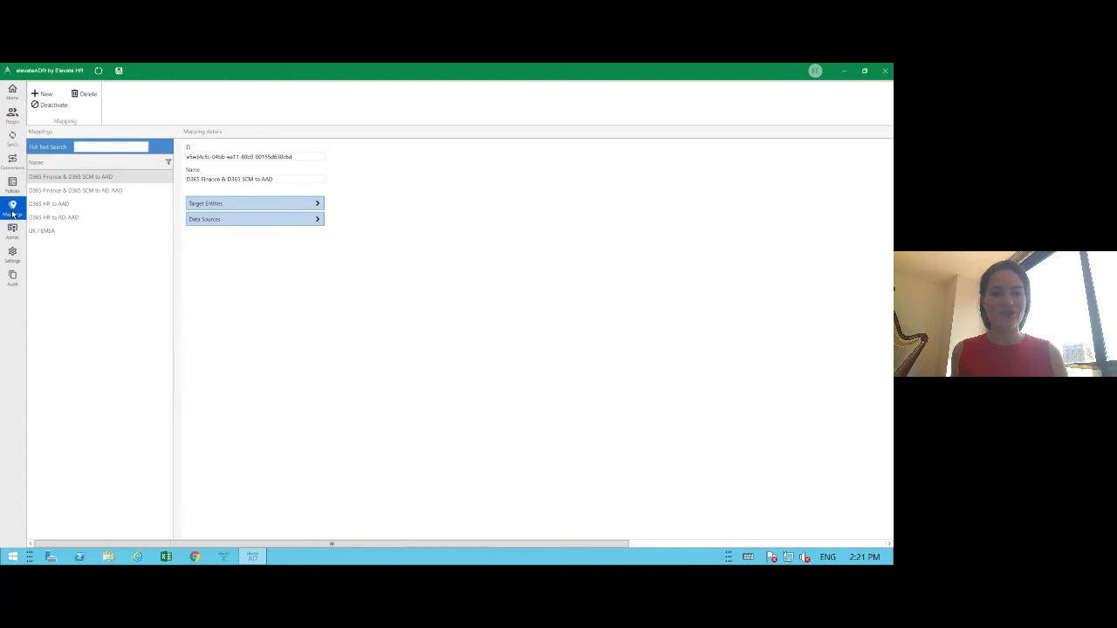
click(59, 224)
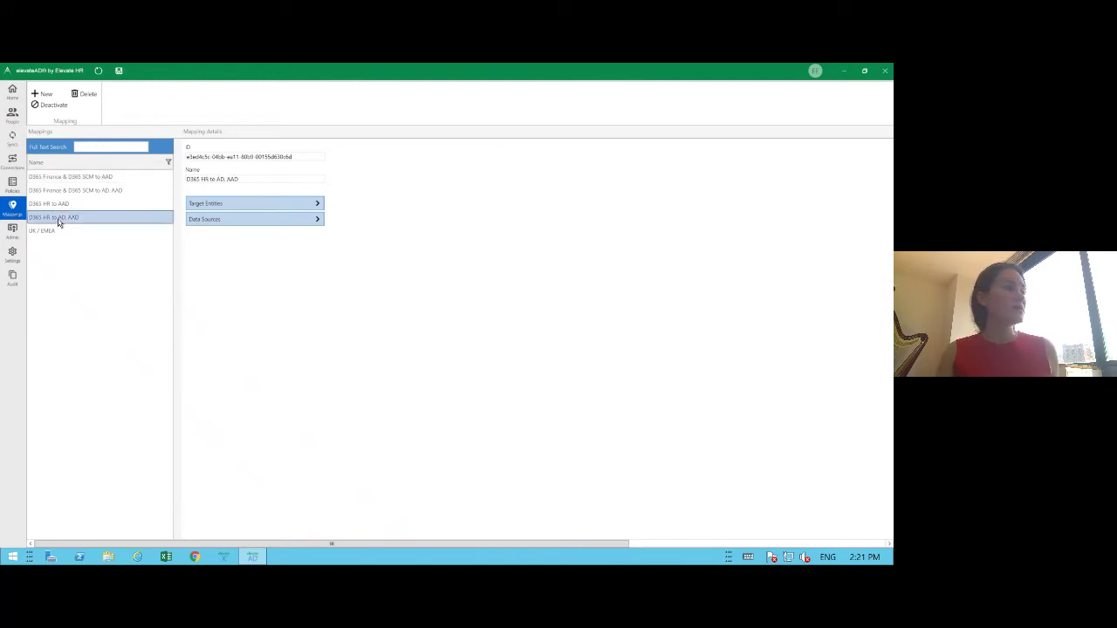
click(218, 206)
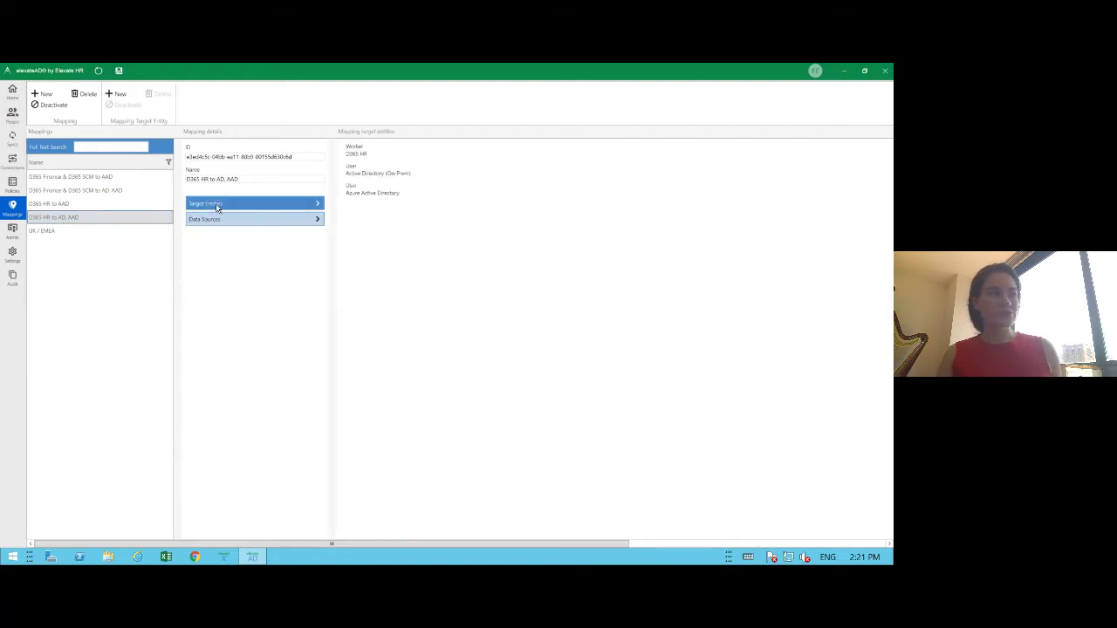
click(358, 171)
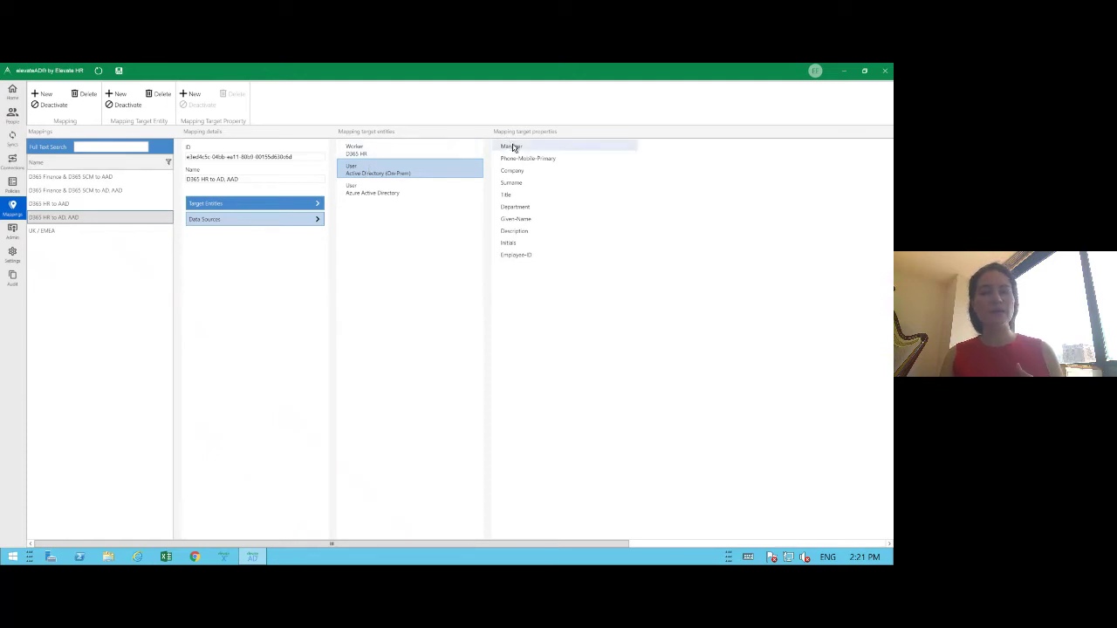
Step: Review the Department property mapping, keeping Department as target property and Property as type
click(513, 208)
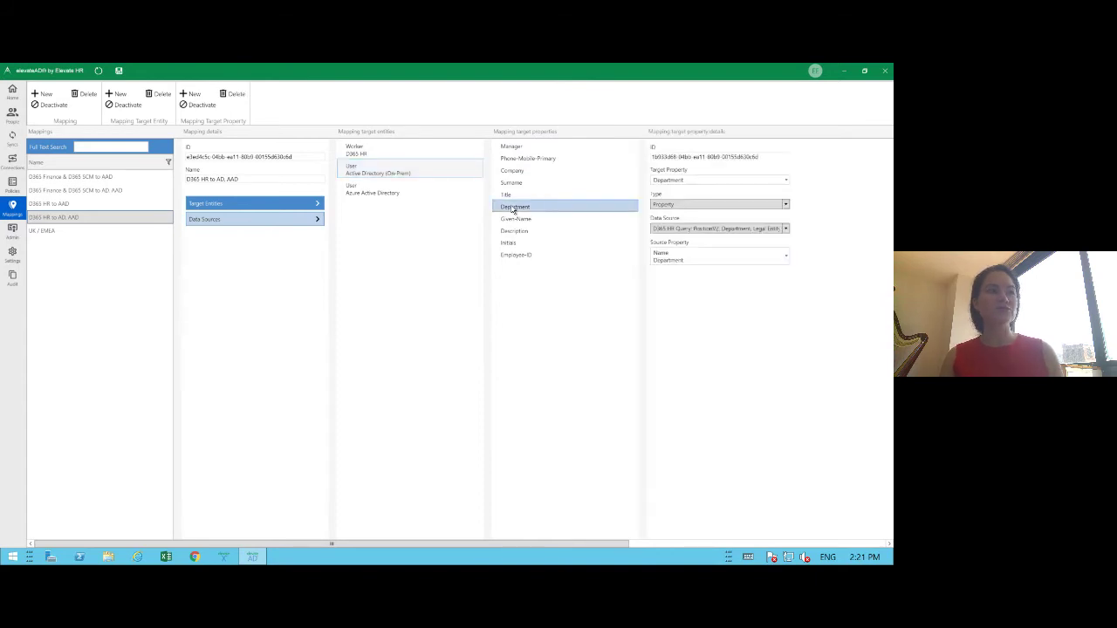
click(784, 180)
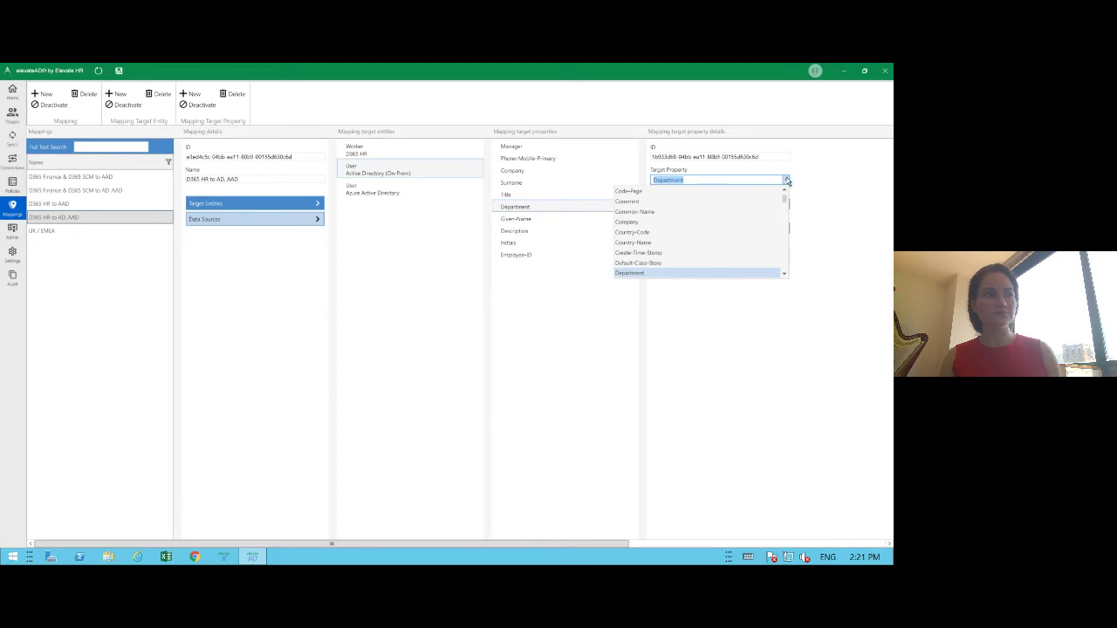
click(801, 182)
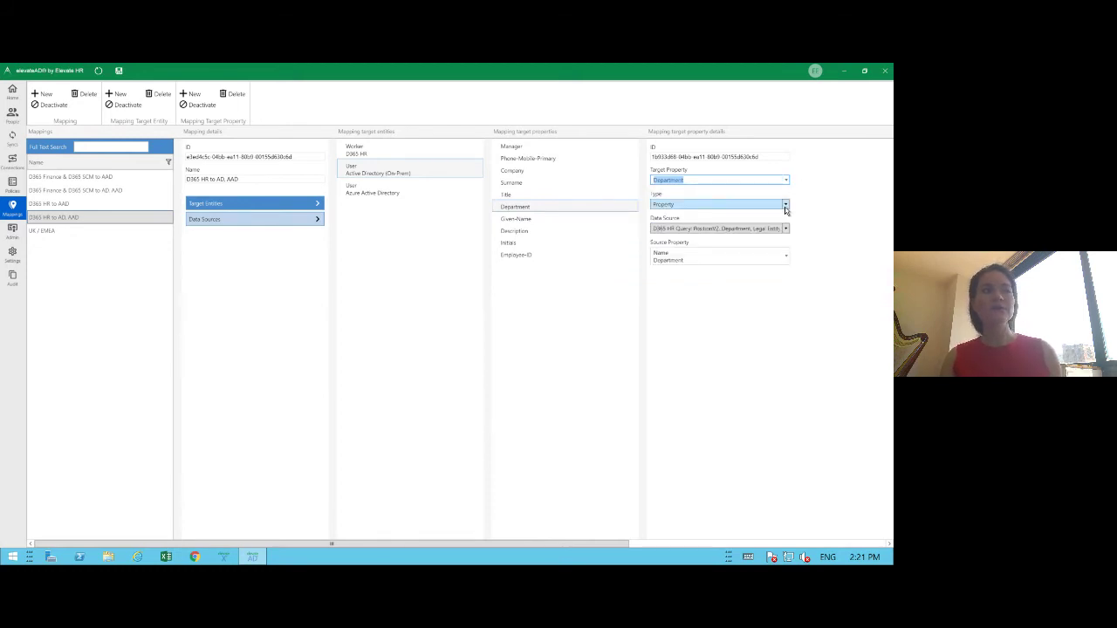
click(784, 206)
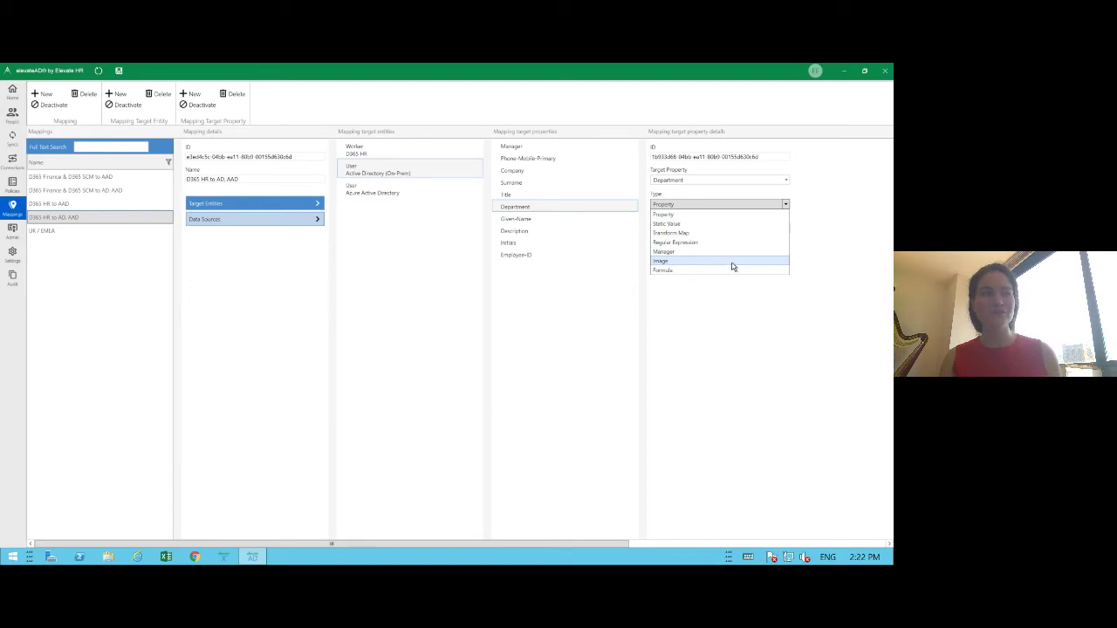
click(834, 229)
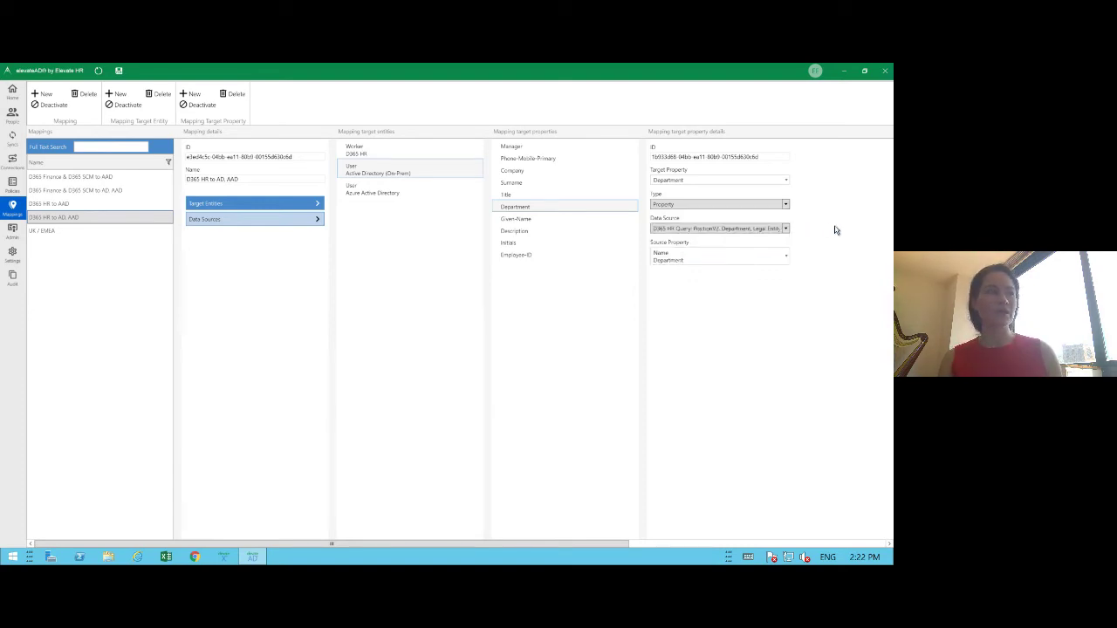
Step: Check the D365 HR Worker PrimaryContactEmail mapping from AD E-mail-Addresses, then go to the Policies list
click(399, 154)
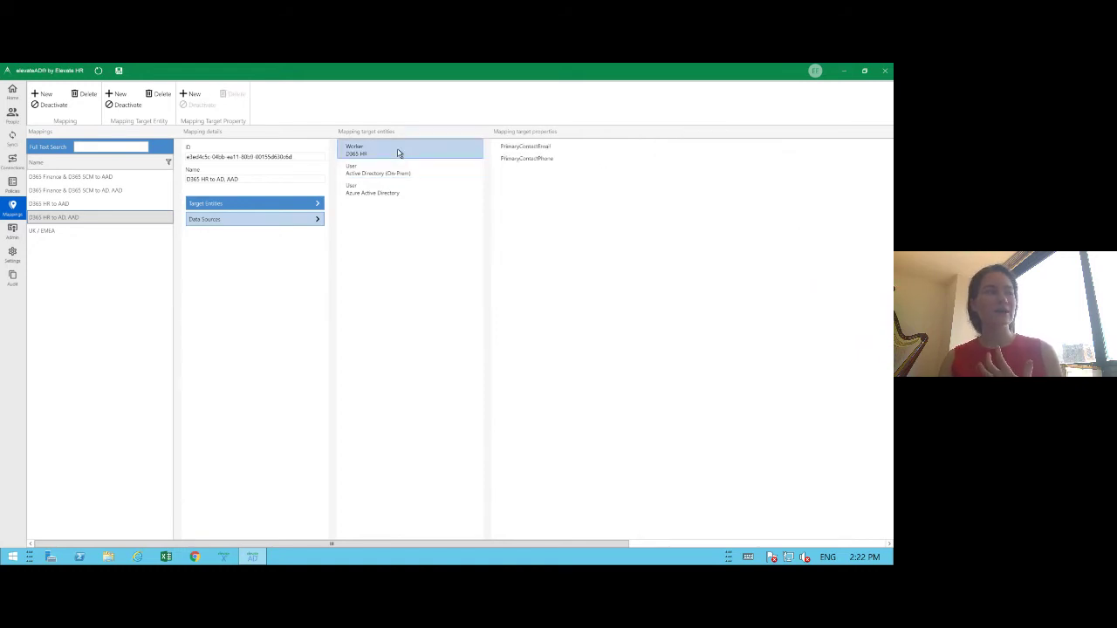
click(522, 149)
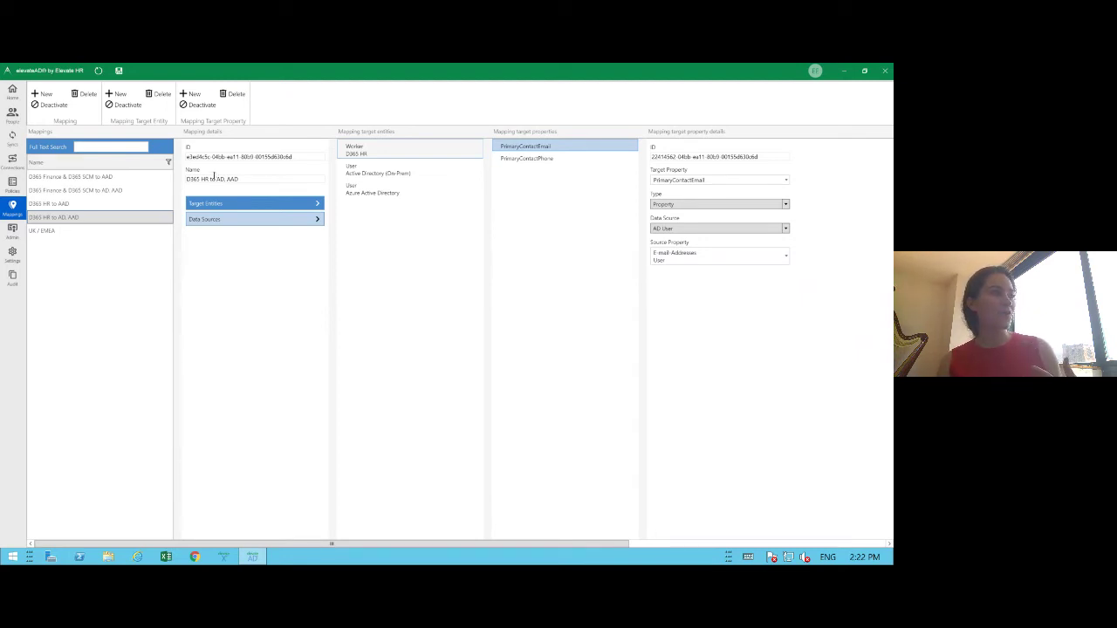
click(14, 183)
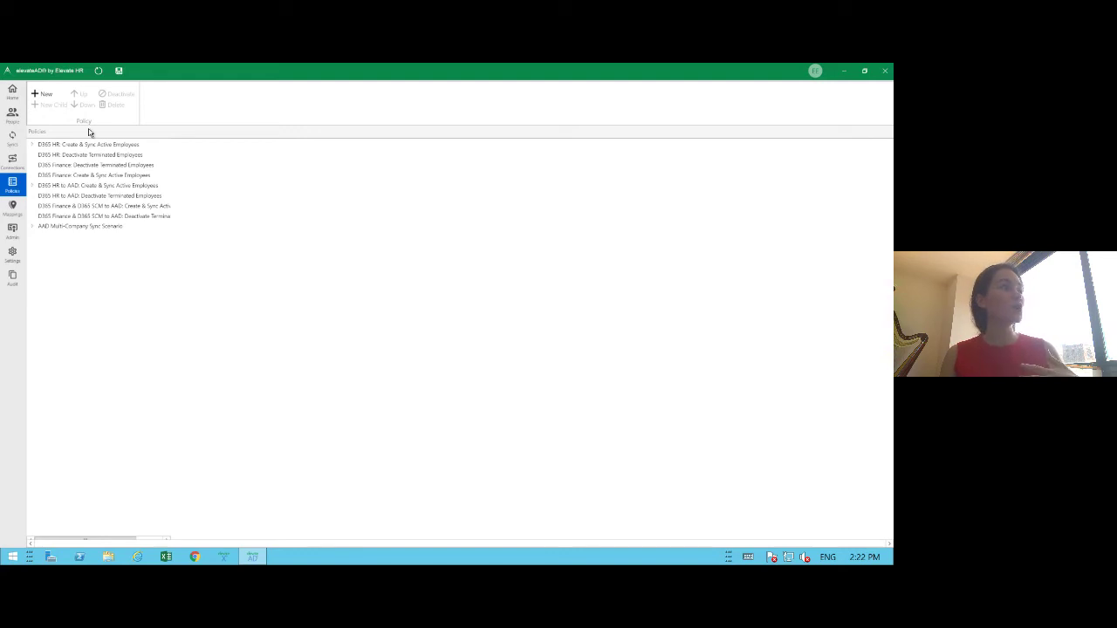
Step: Expand Create & Sync Active Employees and Sales Department to show Sales Managers and Sales Representatives
click(33, 145)
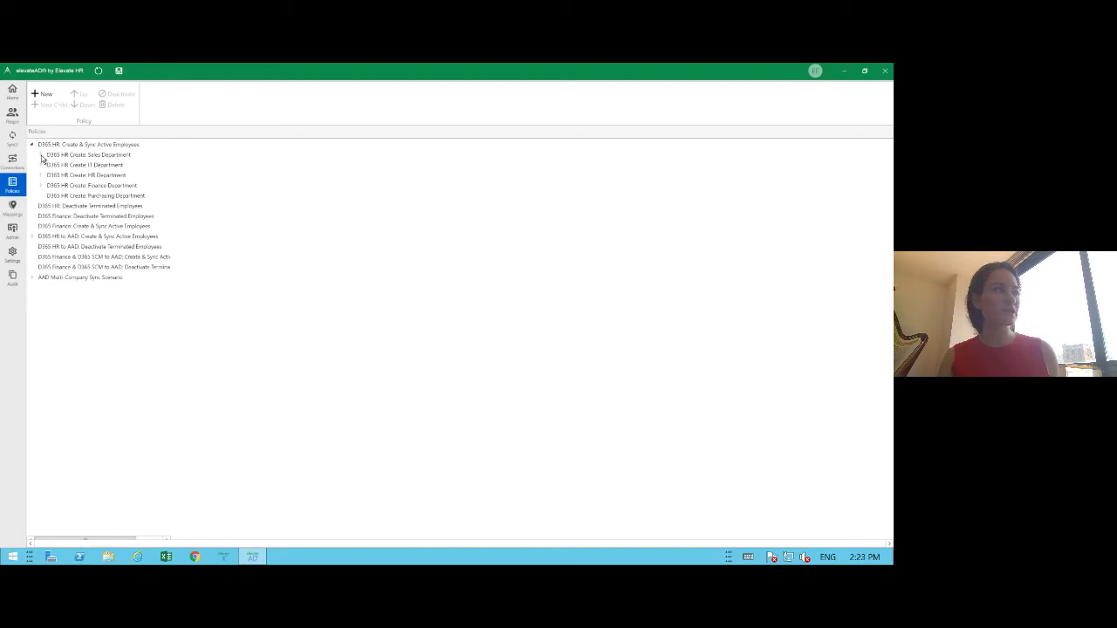
click(41, 155)
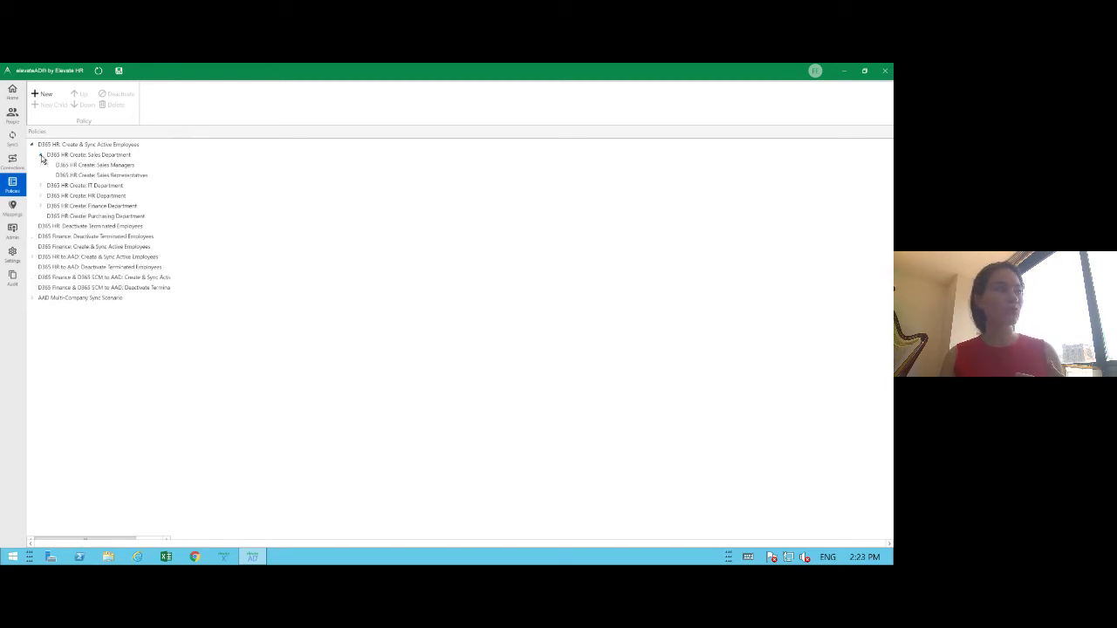
Step: Inspect the policy's Active Directory (On-Prem) security groups, then its D365 HR connection (Create User, USMF)
click(85, 145)
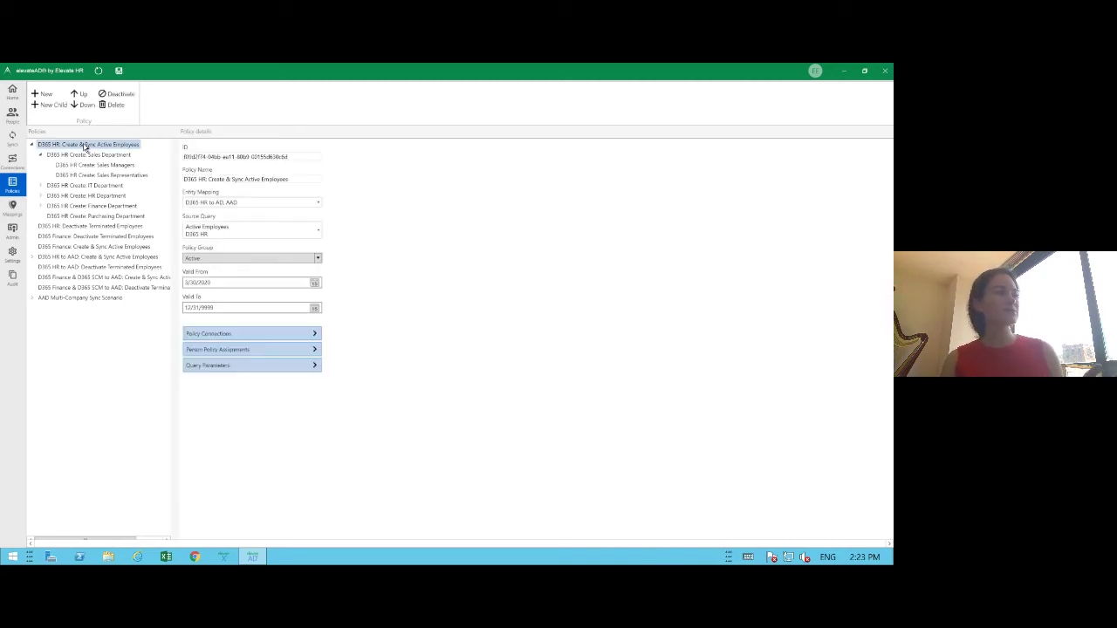
click(202, 231)
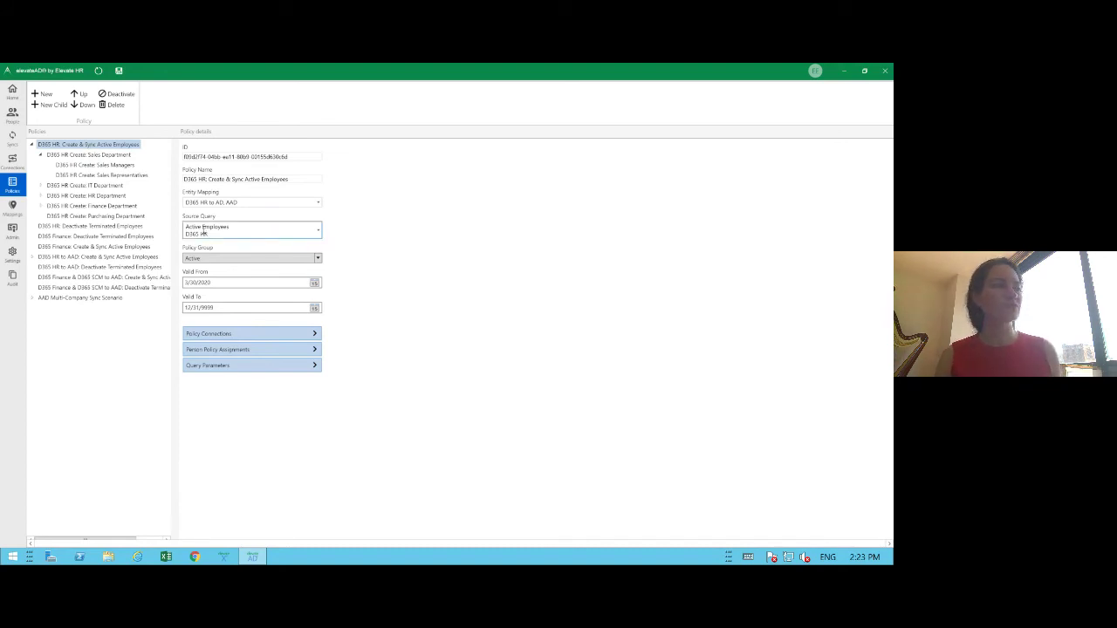
click(239, 331)
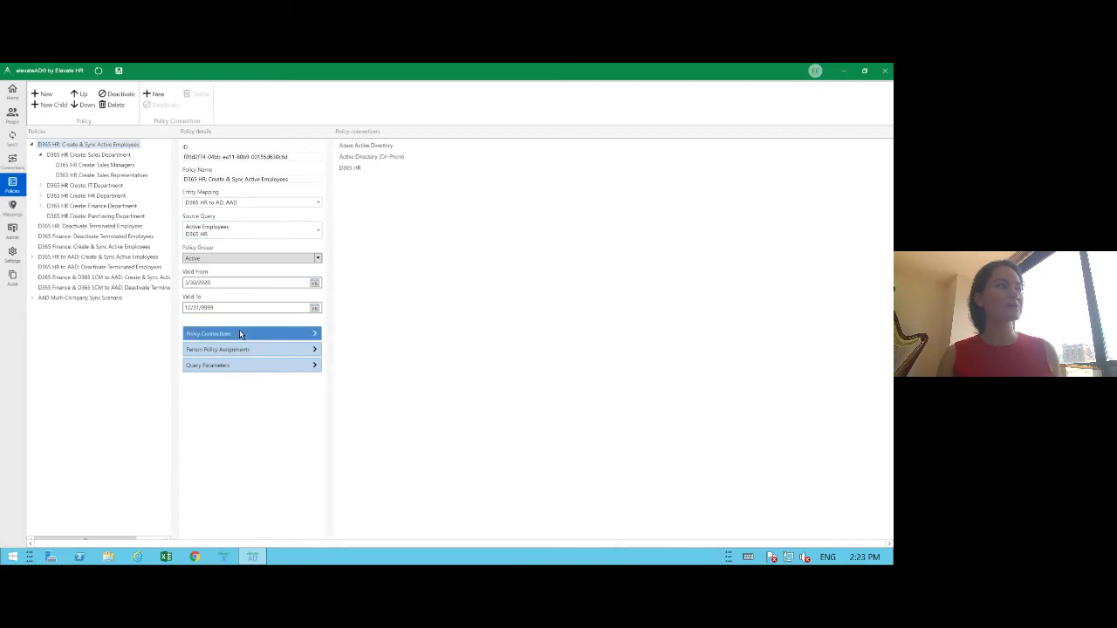
click(399, 158)
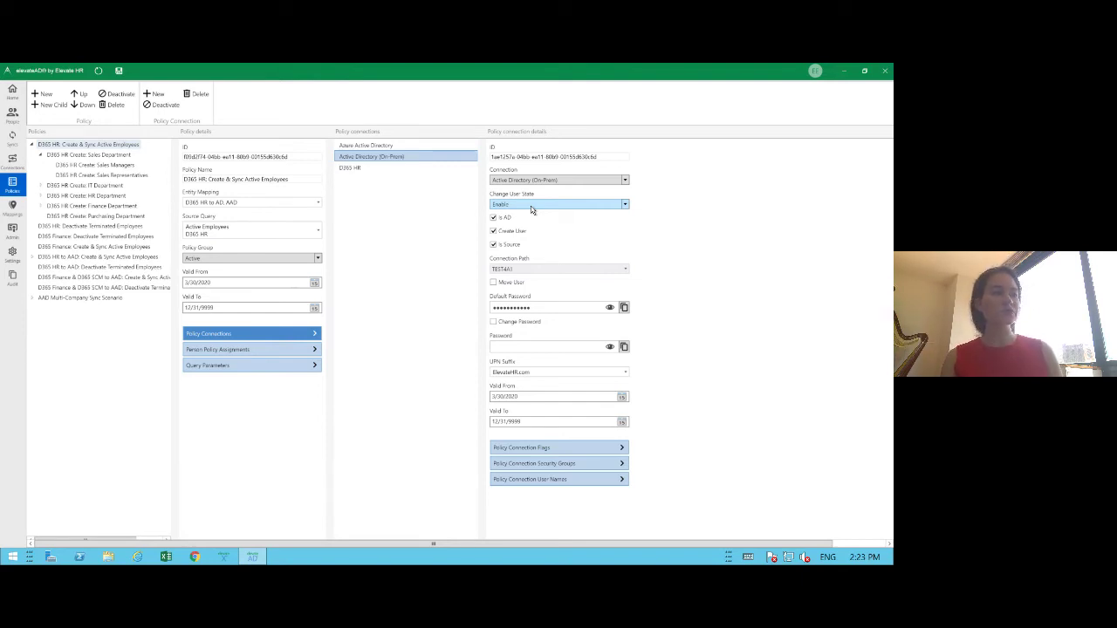
click(559, 467)
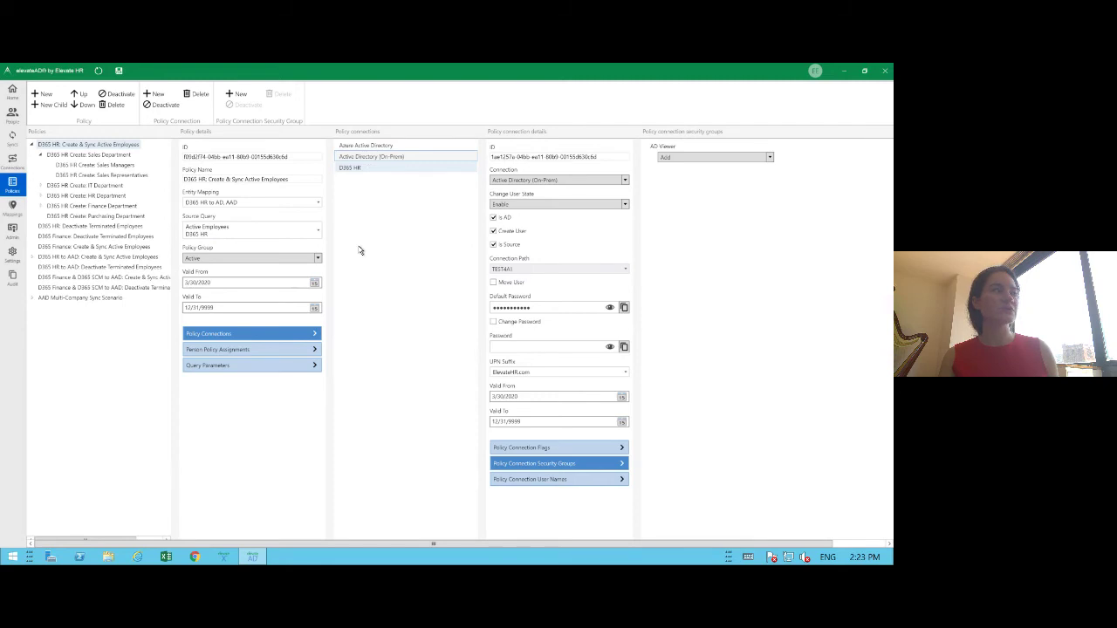
key(Down)
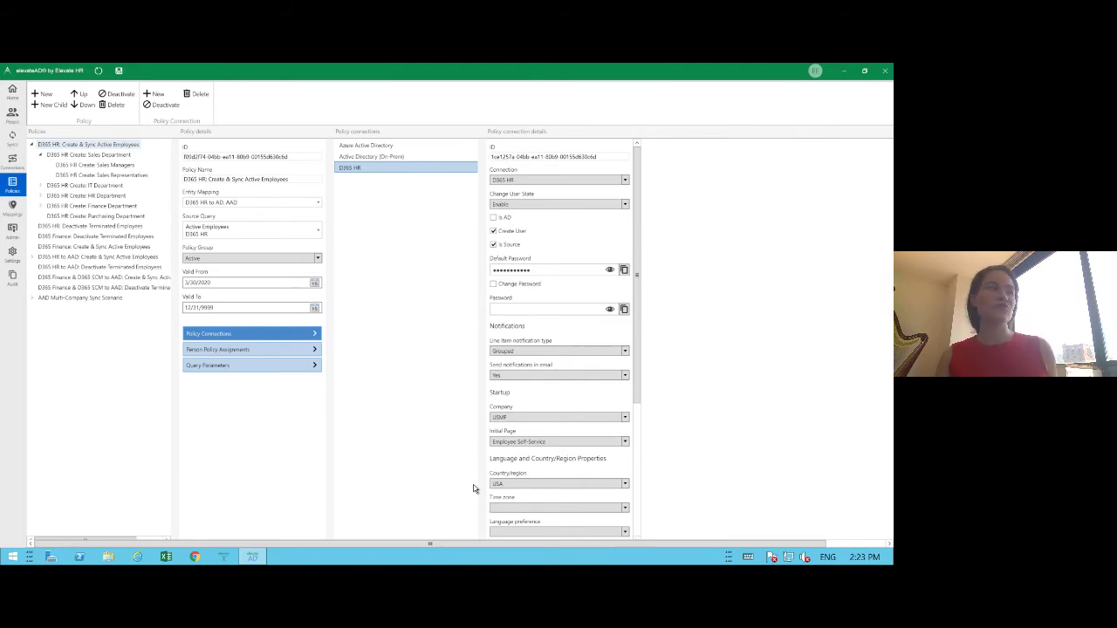
Step: View the Sales Managers policy's D365 Sales & Marketing groups: Sales Manager and CSR Manager
click(103, 155)
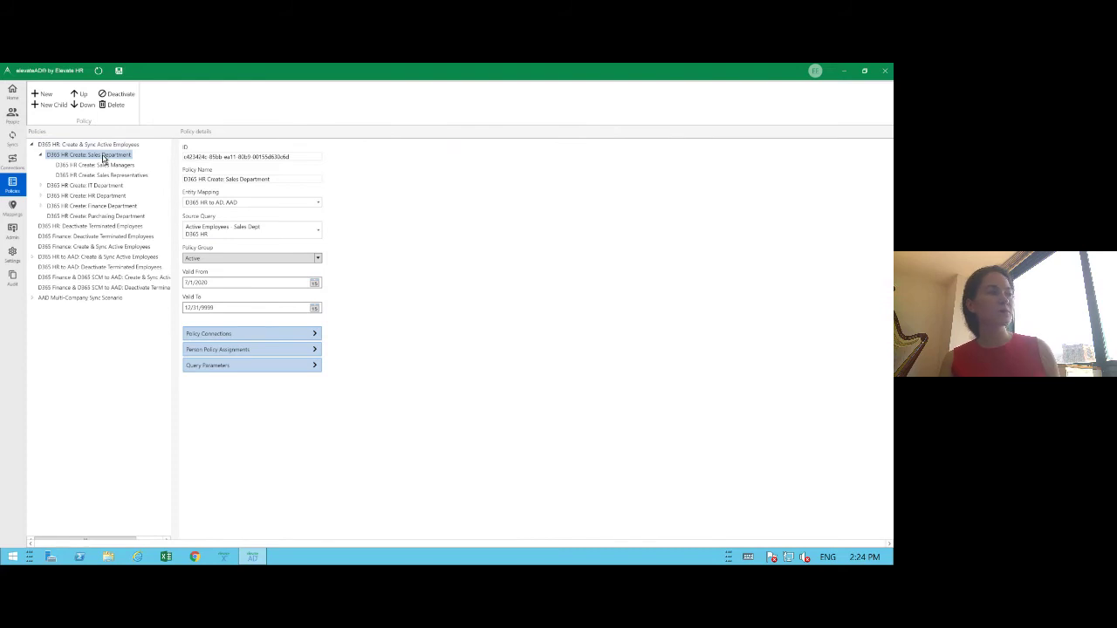
click(102, 165)
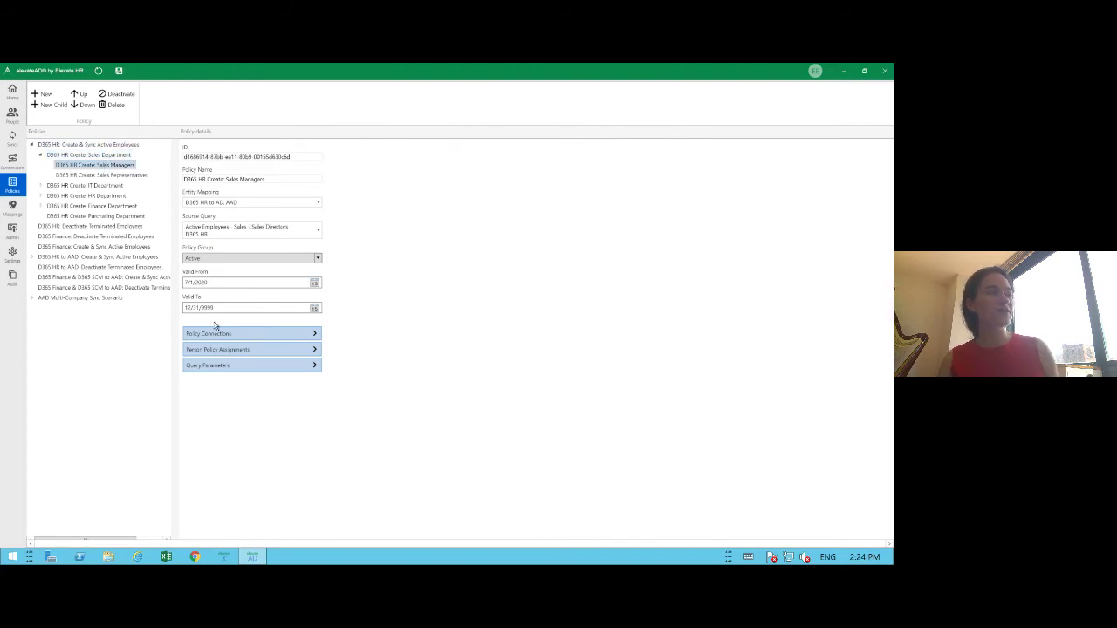
click(217, 334)
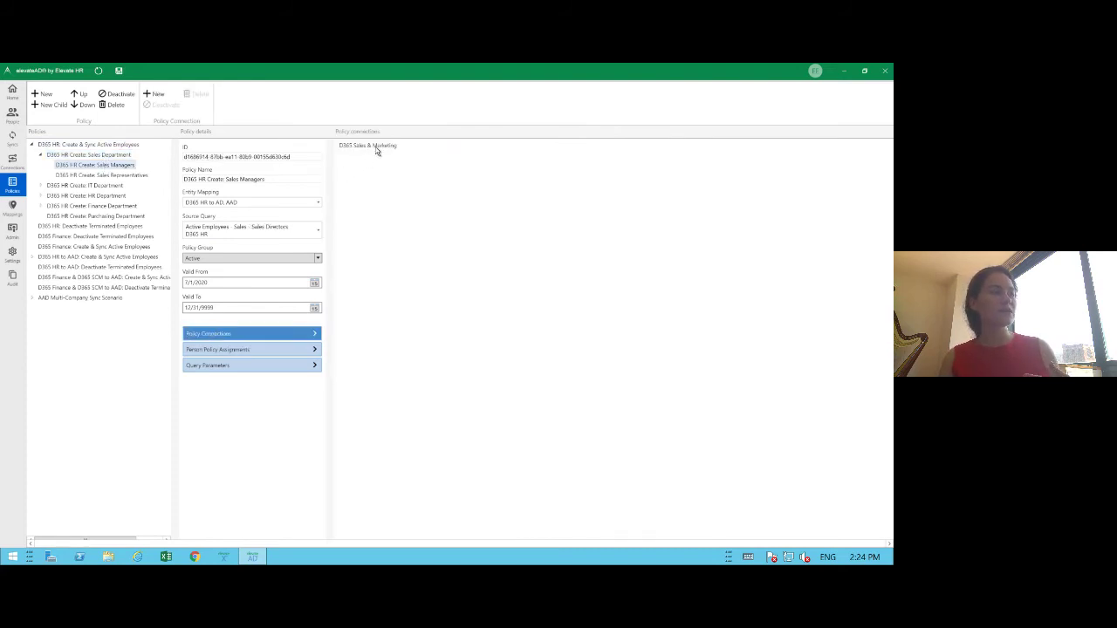
click(377, 148)
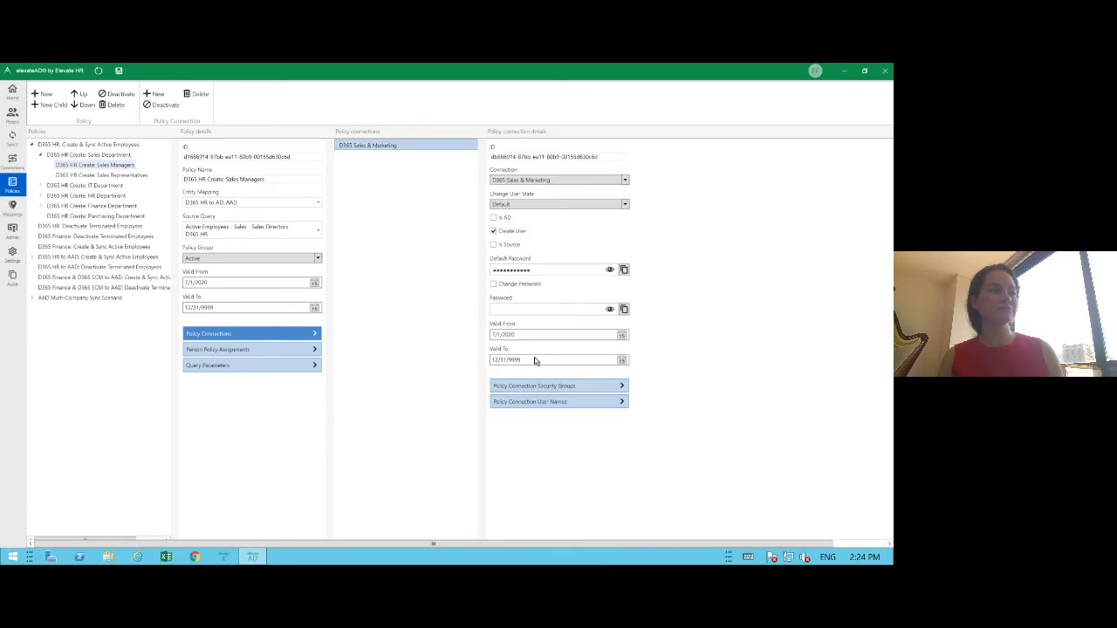
click(547, 385)
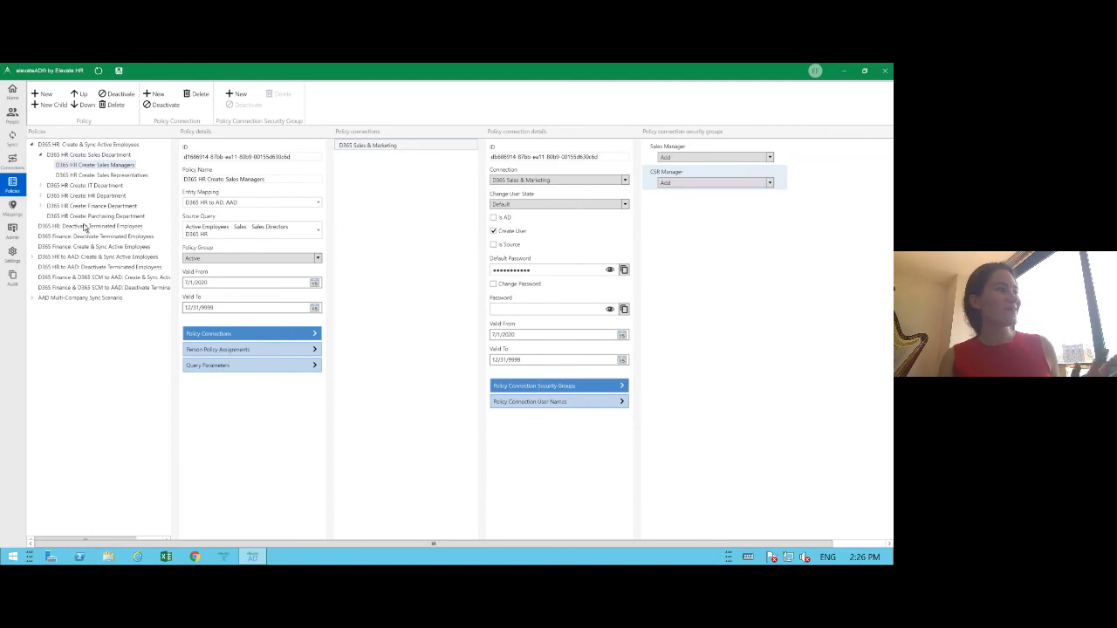
click(12, 278)
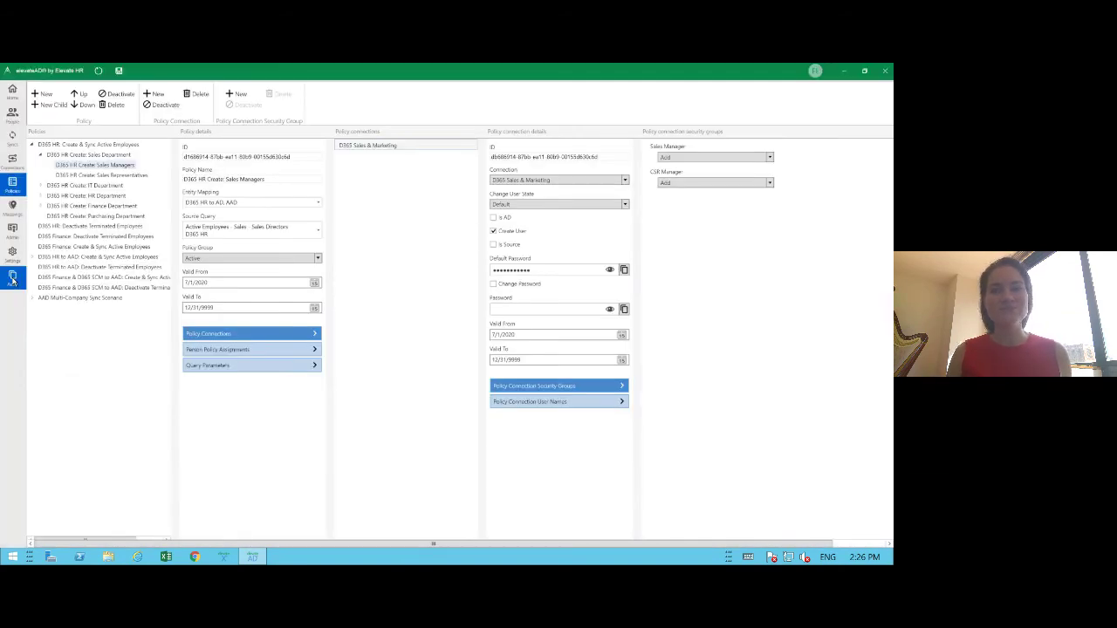
Step: Inspect the newest change log entry and the Purchasing Department policy insert, then go to People
click(12, 278)
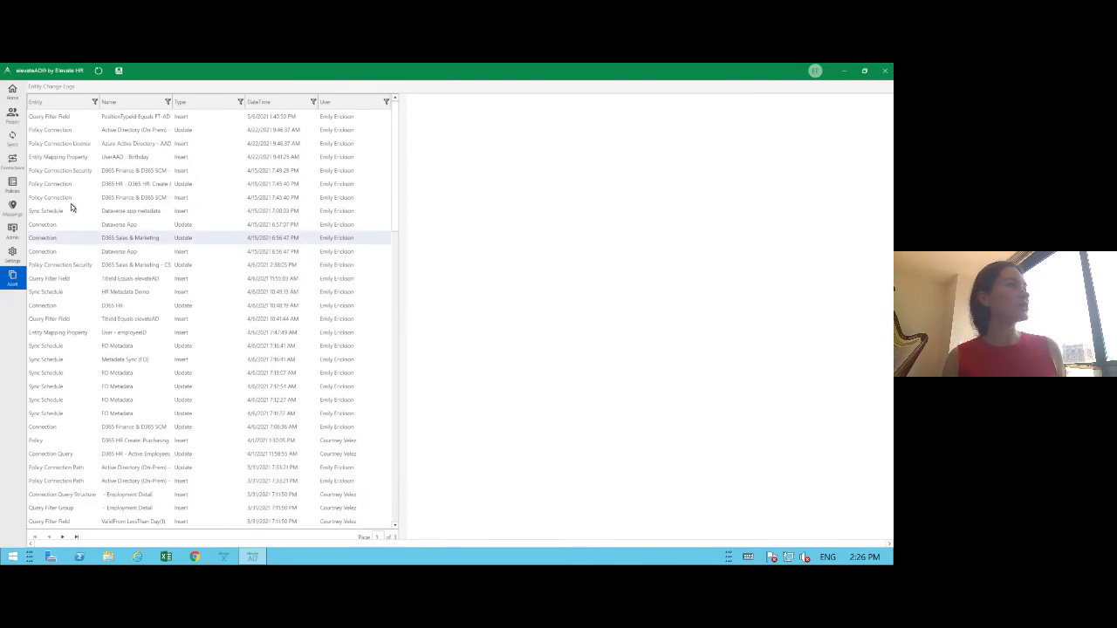
click(123, 122)
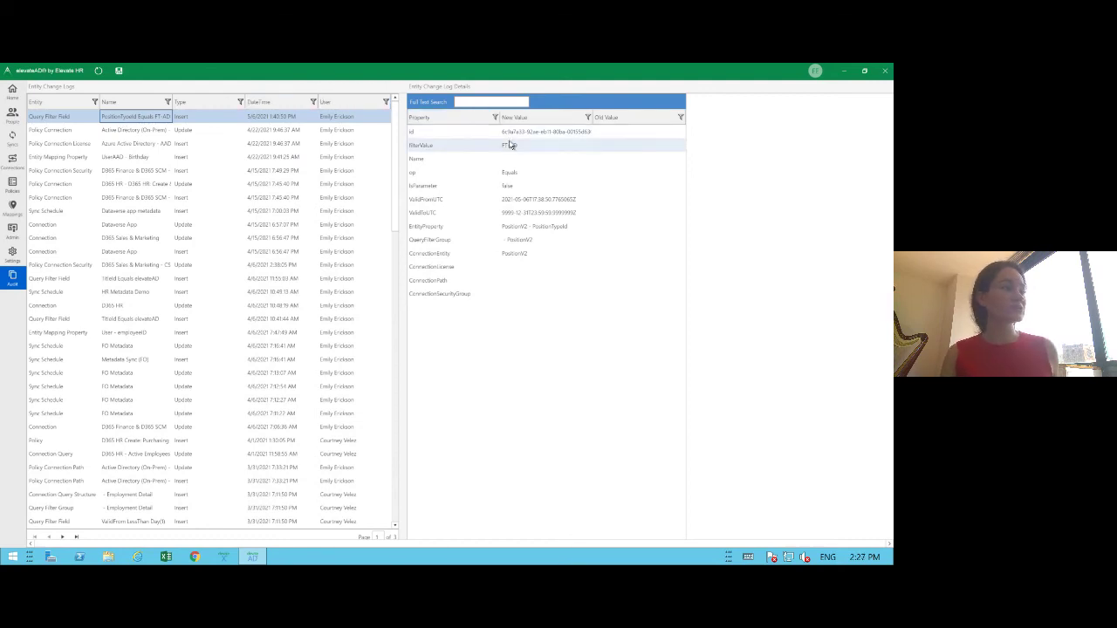
click(329, 441)
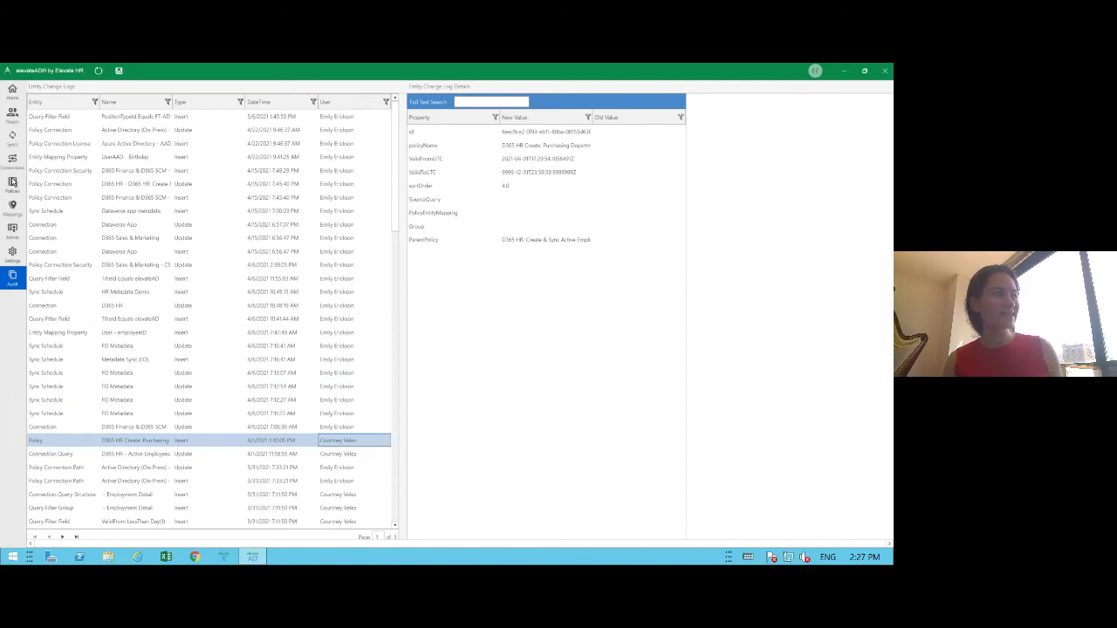
click(12, 114)
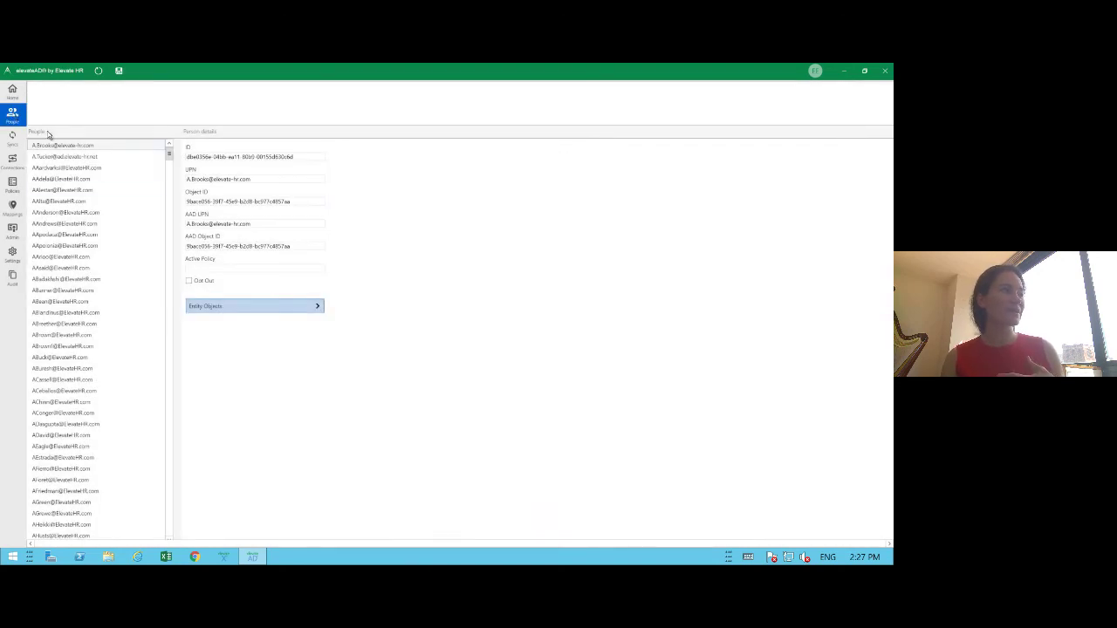
Step: Review the person's Worker, User and User AAD objects and Worker properties, cancelling the Opt Out
click(207, 307)
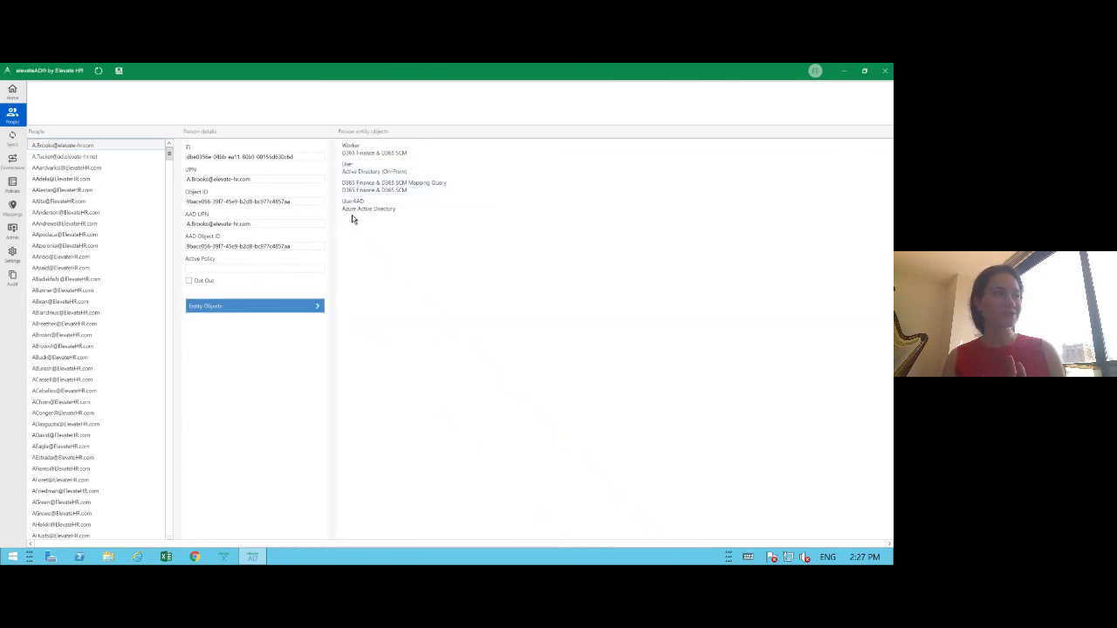
click(394, 155)
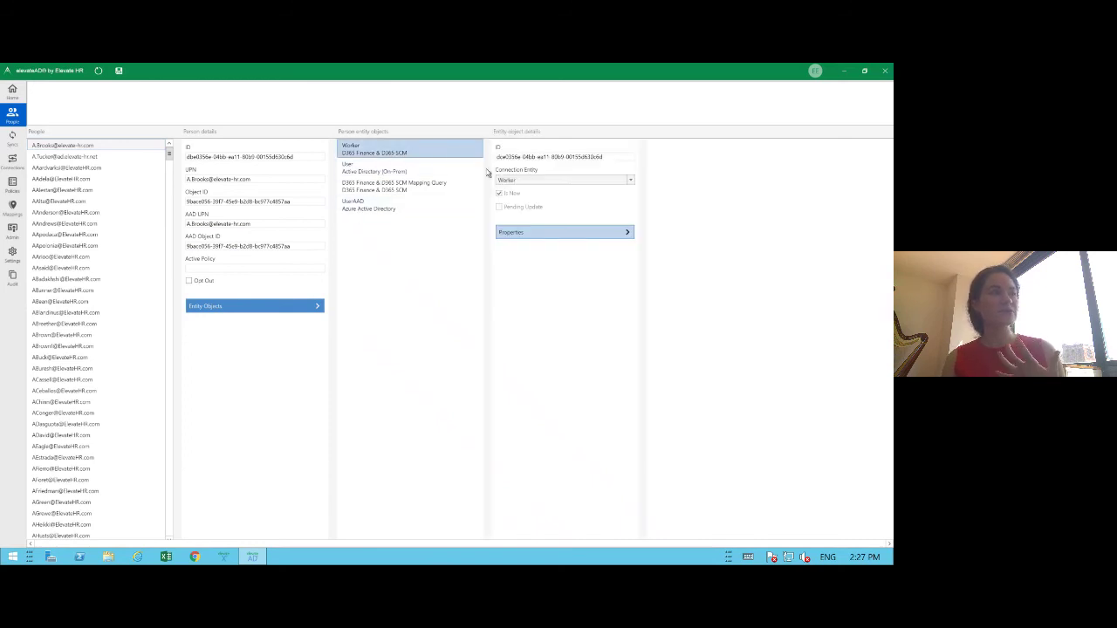
click(528, 232)
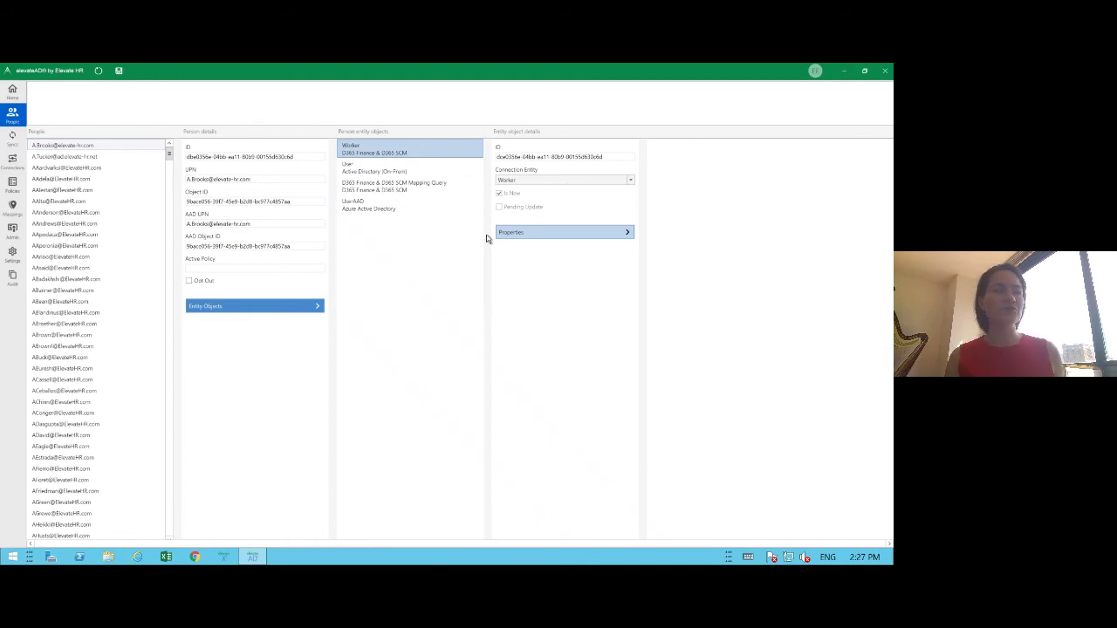
click(189, 280)
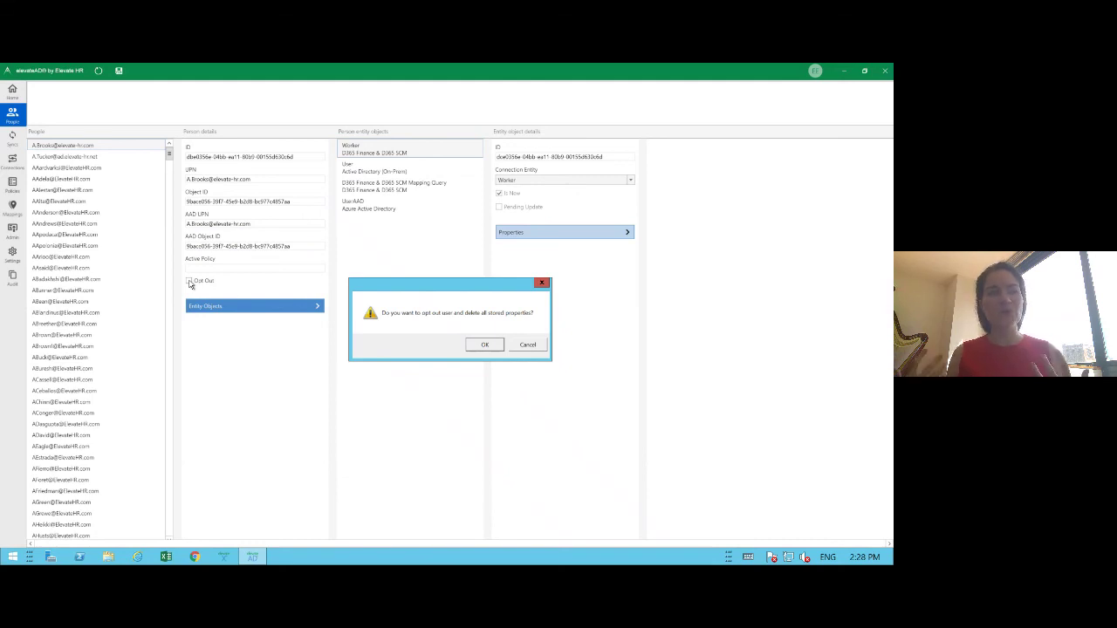
click(527, 344)
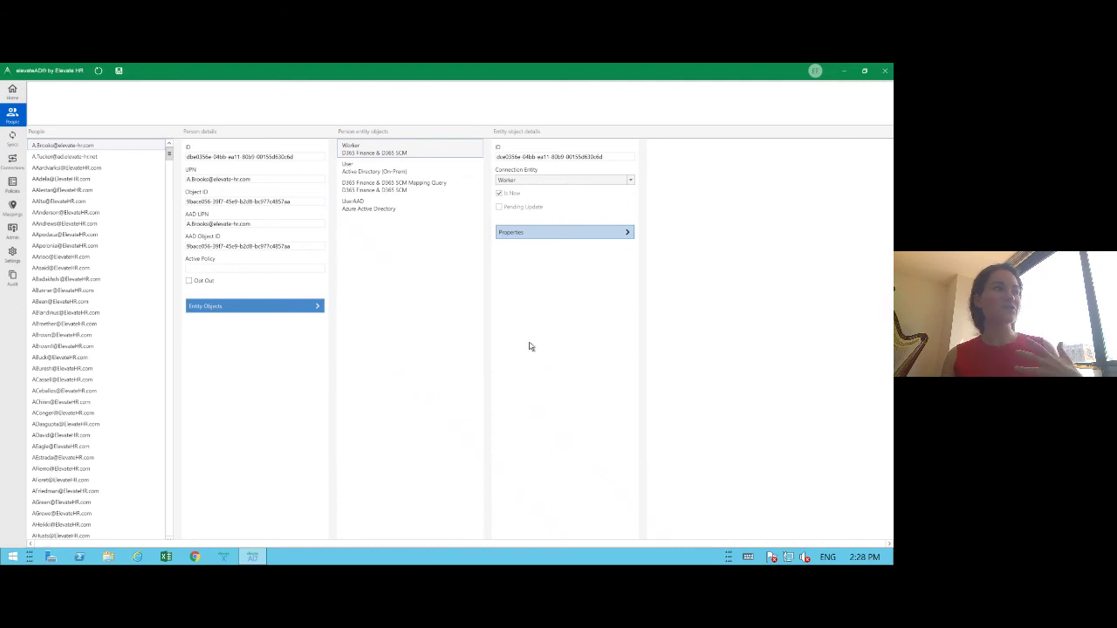